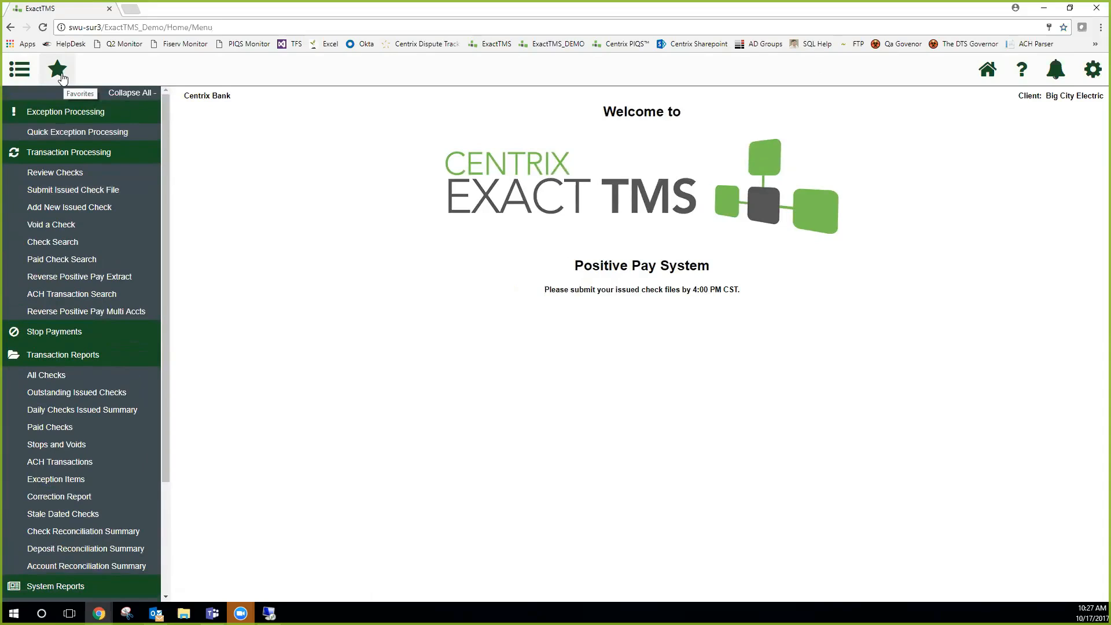
# Open the Edit Favorites window to look over the available actions, and close it without adding any favorites
pyautogui.click(58, 71)
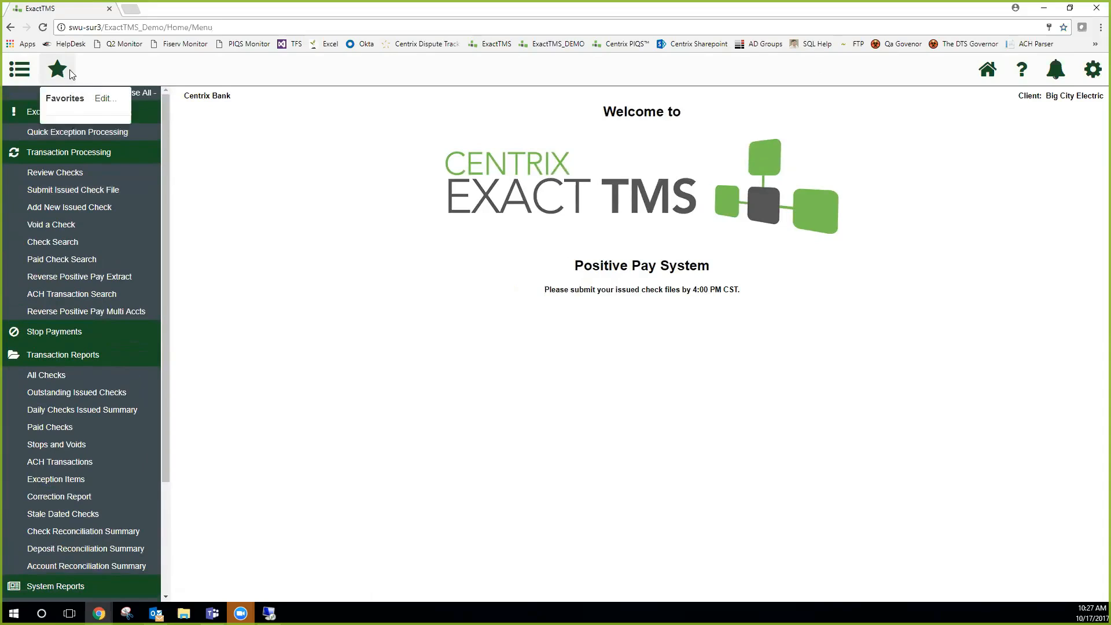
pyautogui.click(102, 101)
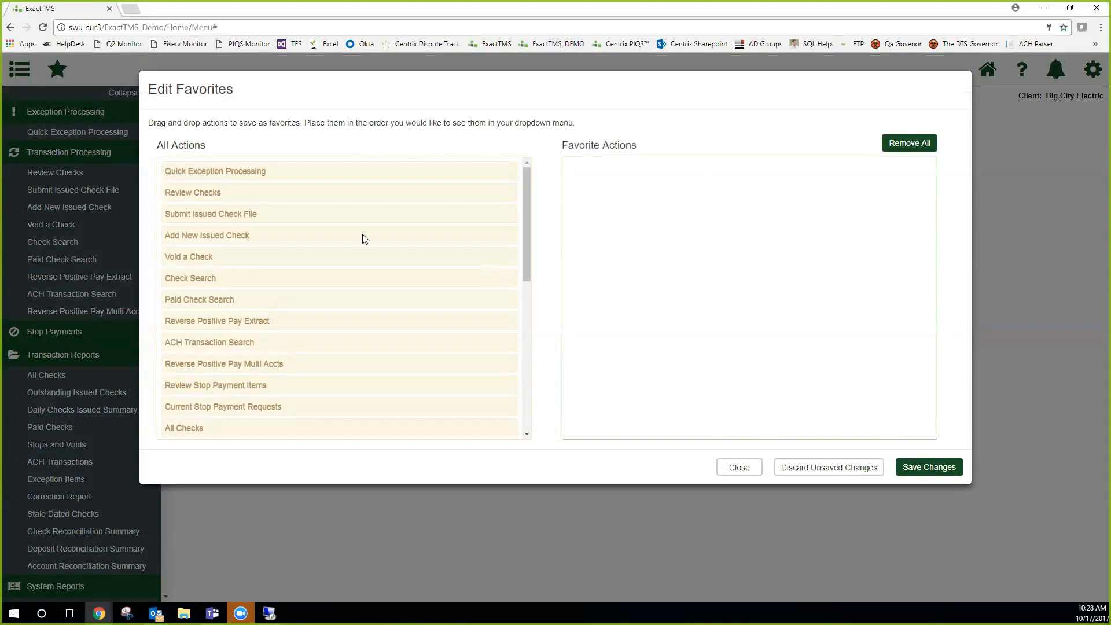
pyautogui.click(747, 468)
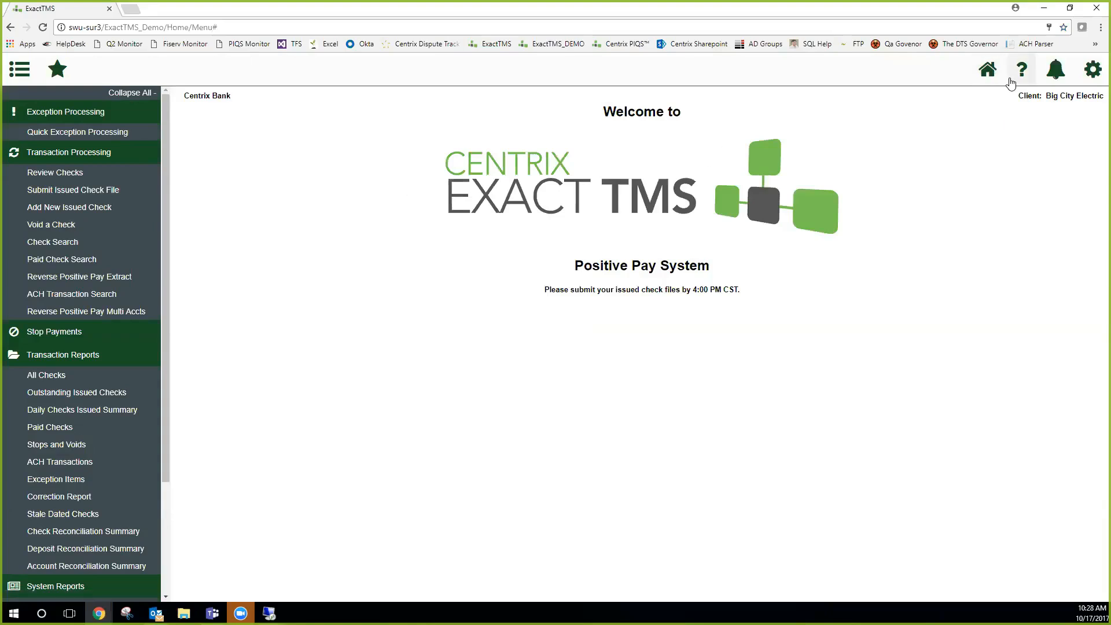
pyautogui.moveTo(802, 307); pyautogui.dragTo(608, 251)
pyautogui.click(802, 303)
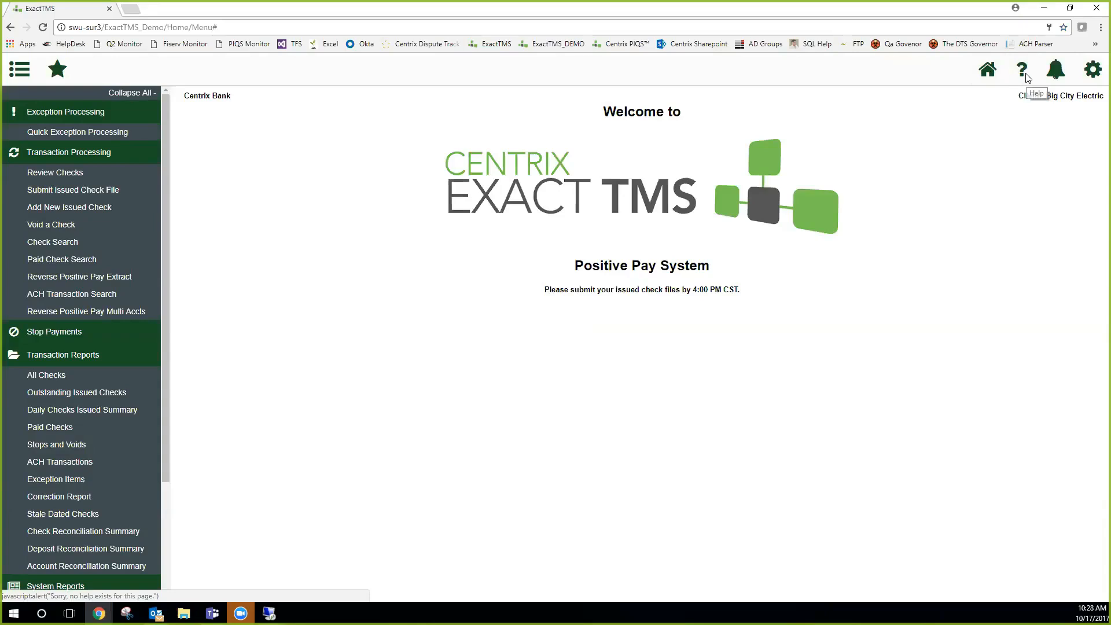
# Open the Review Checks page, read through its help page, and close the help page
pyautogui.click(60, 184)
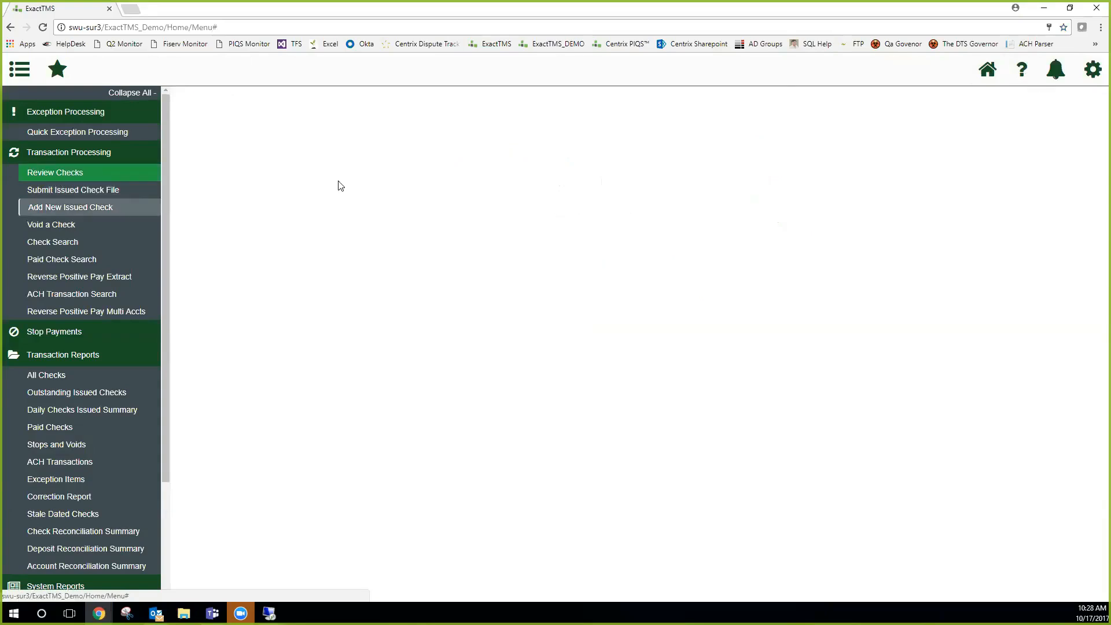
pyautogui.click(87, 169)
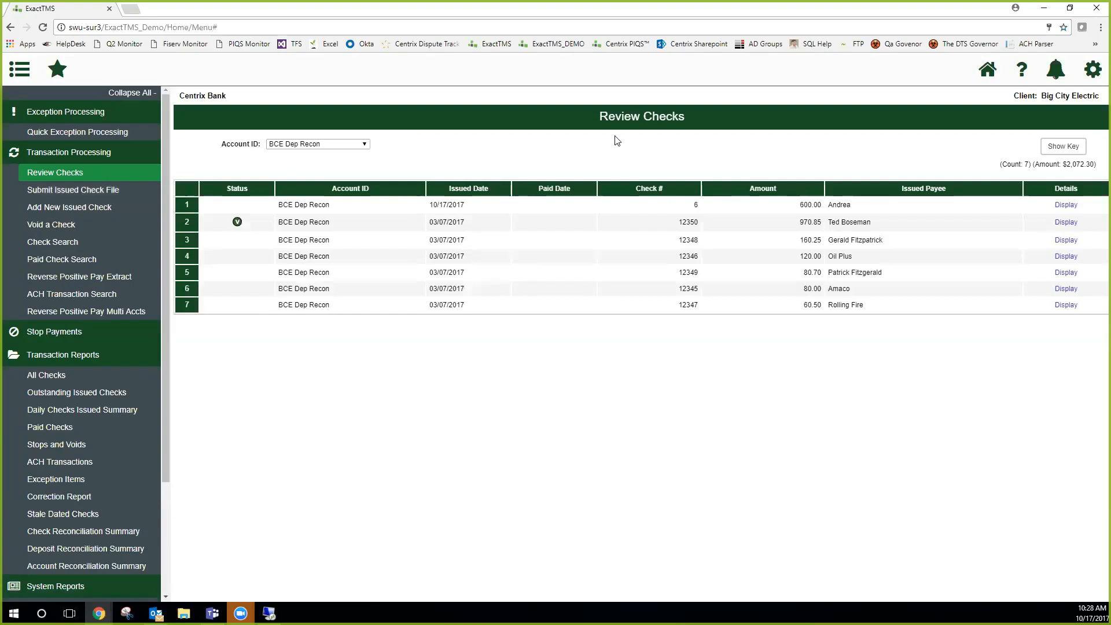
pyautogui.click(1023, 74)
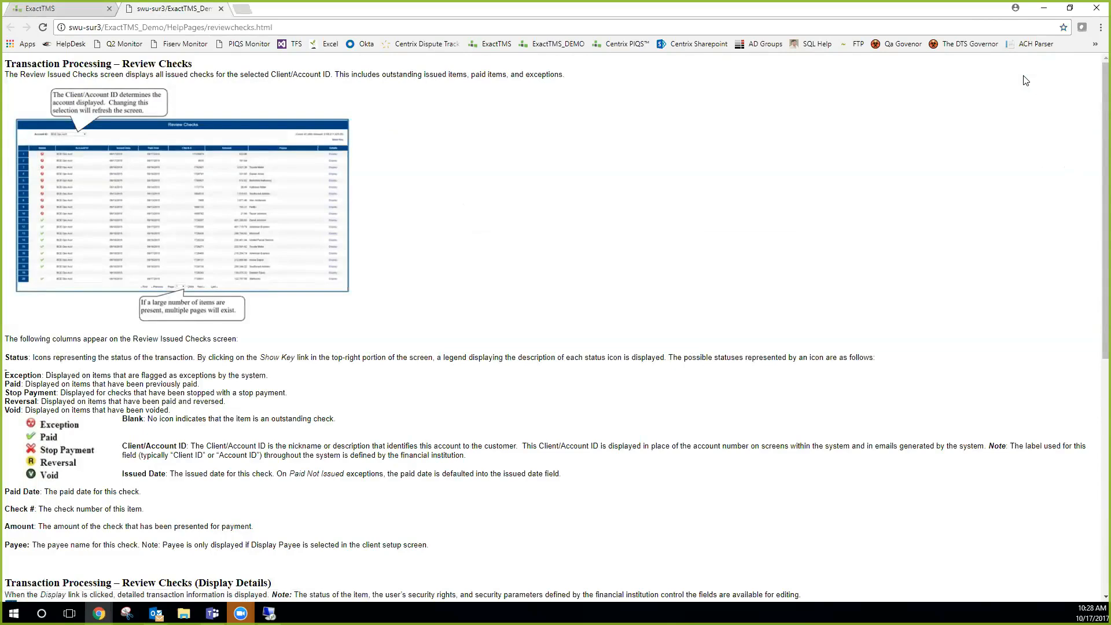
pyautogui.scroll(-7, 384, 316)
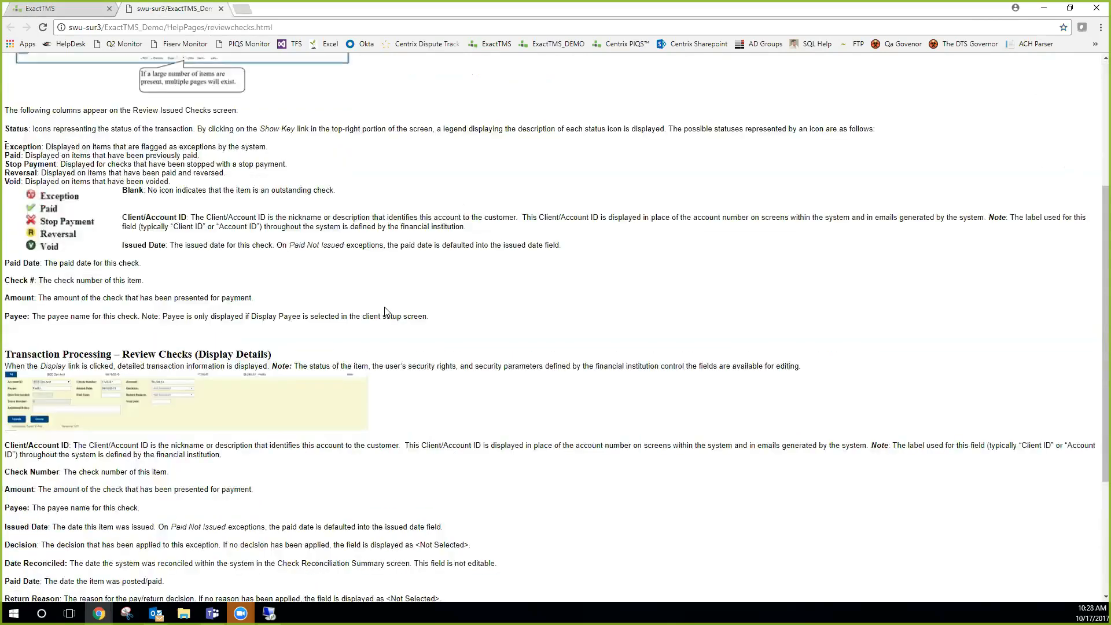
pyautogui.scroll(7, 385, 317)
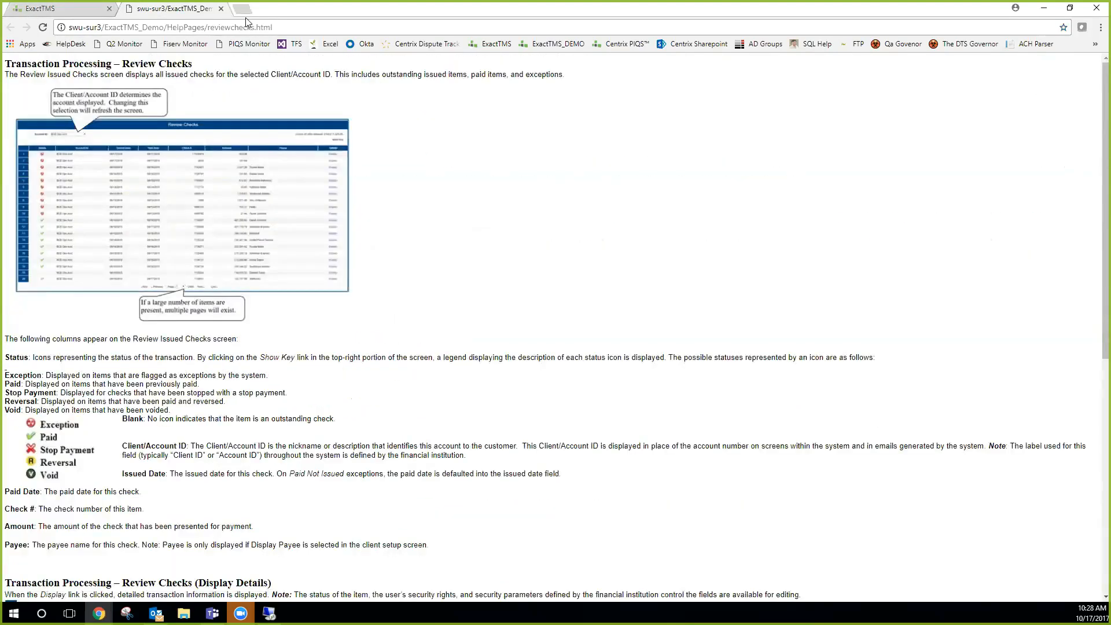
pyautogui.click(222, 9)
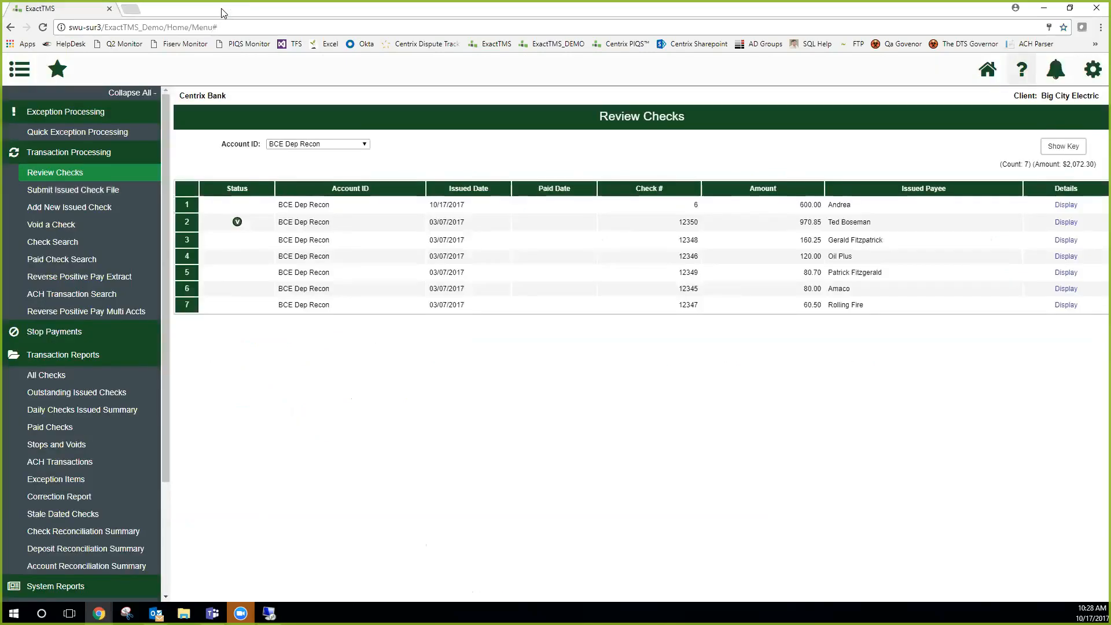
# View the notifications list and the settings options, closing each without choosing anything
pyautogui.click(1061, 76)
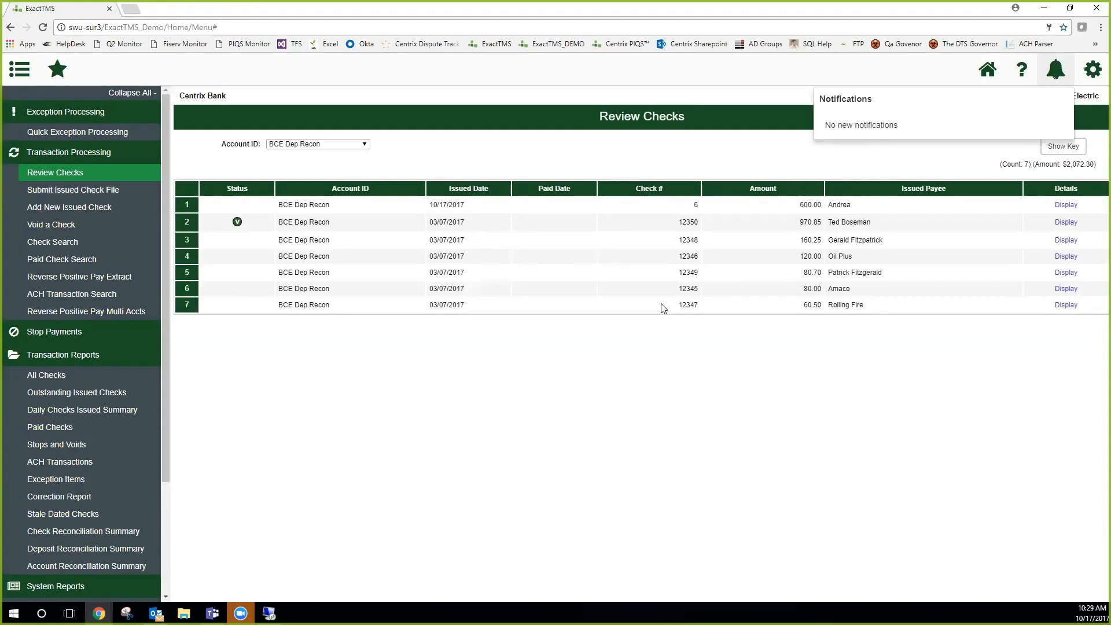
pyautogui.click(1048, 78)
pyautogui.click(1056, 77)
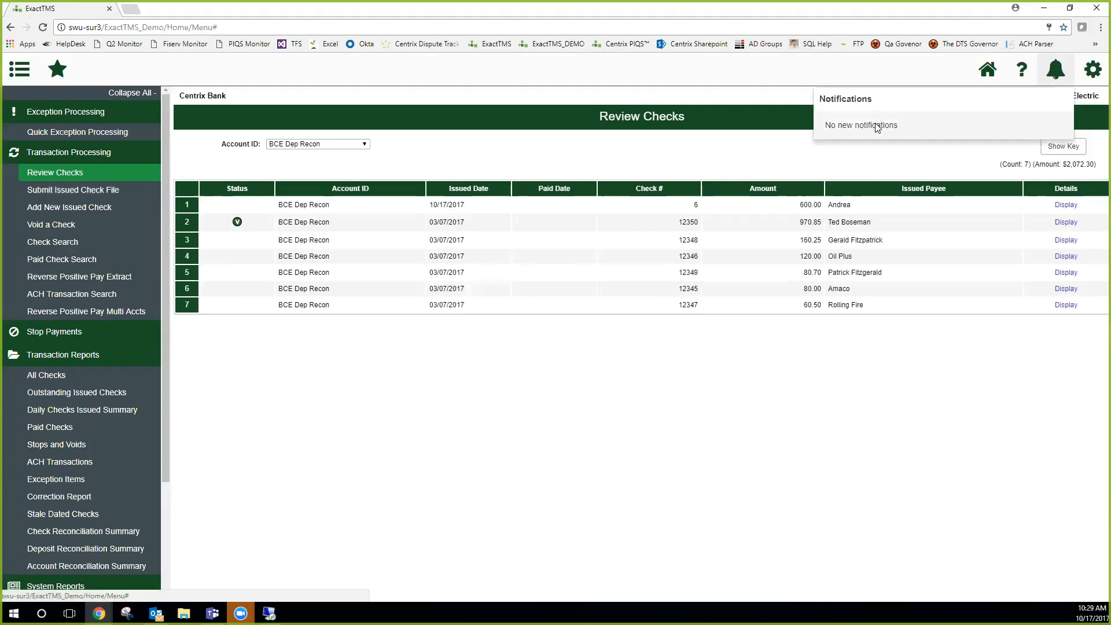
pyautogui.click(783, 487)
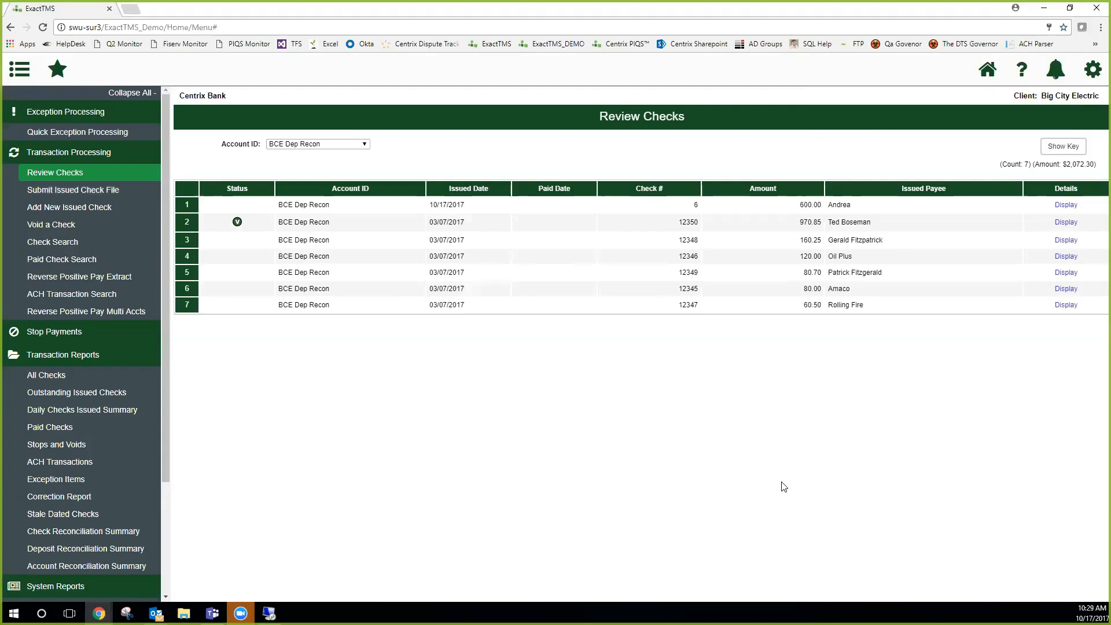
pyautogui.click(1091, 76)
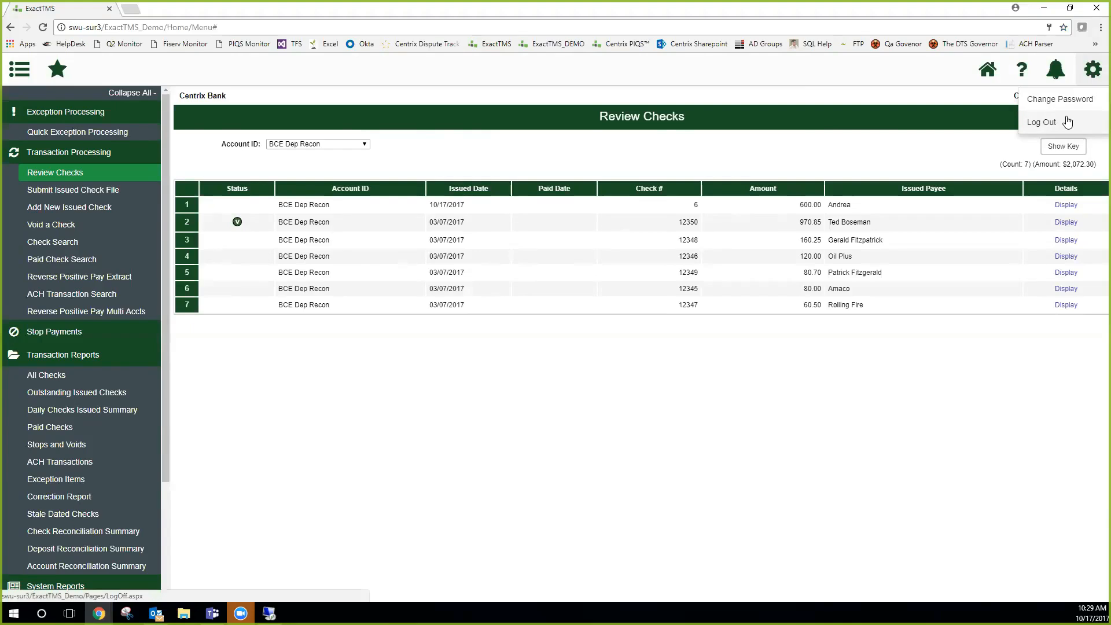
pyautogui.click(885, 105)
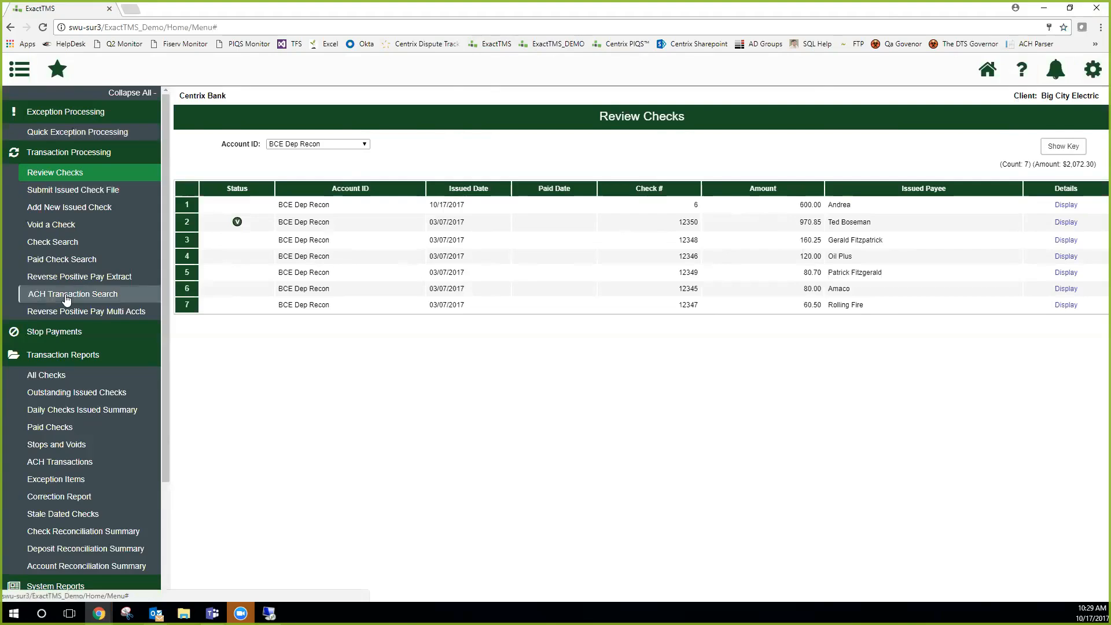
# Collapse the Exception Processing, Transaction Processing and Transaction Reports groups, and expand the two processing groups again
pyautogui.click(105, 116)
pyautogui.click(90, 137)
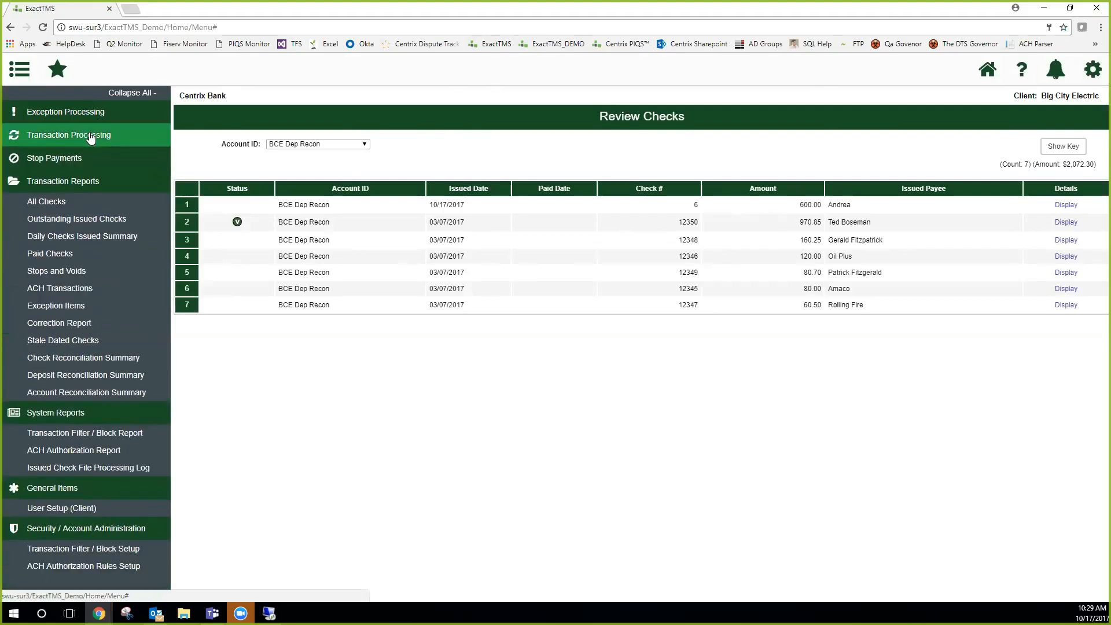
pyautogui.click(92, 181)
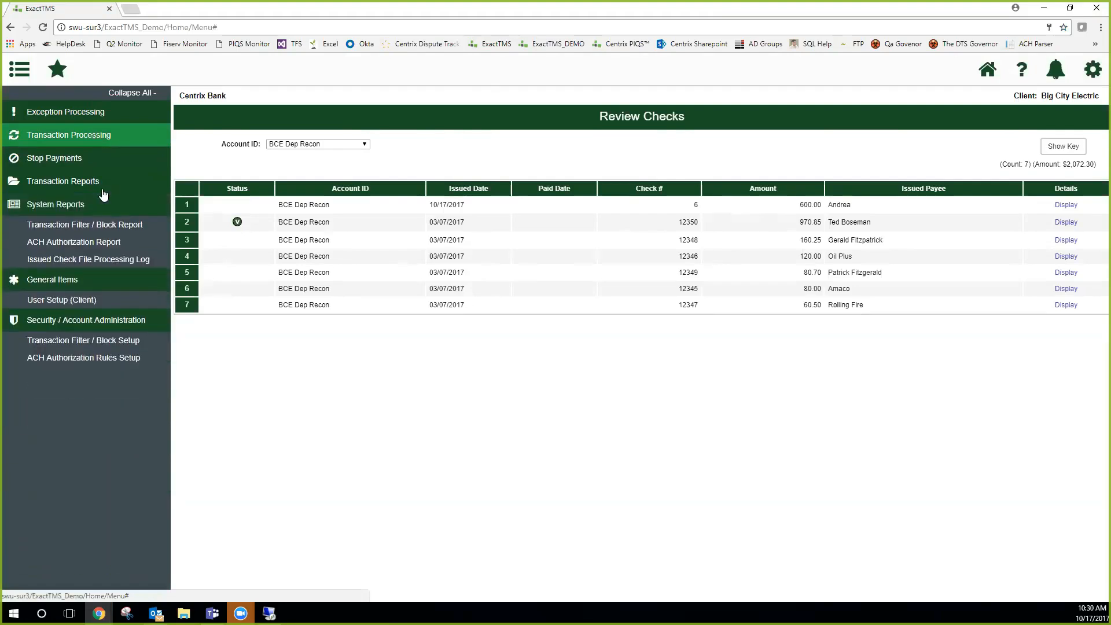
pyautogui.click(93, 113)
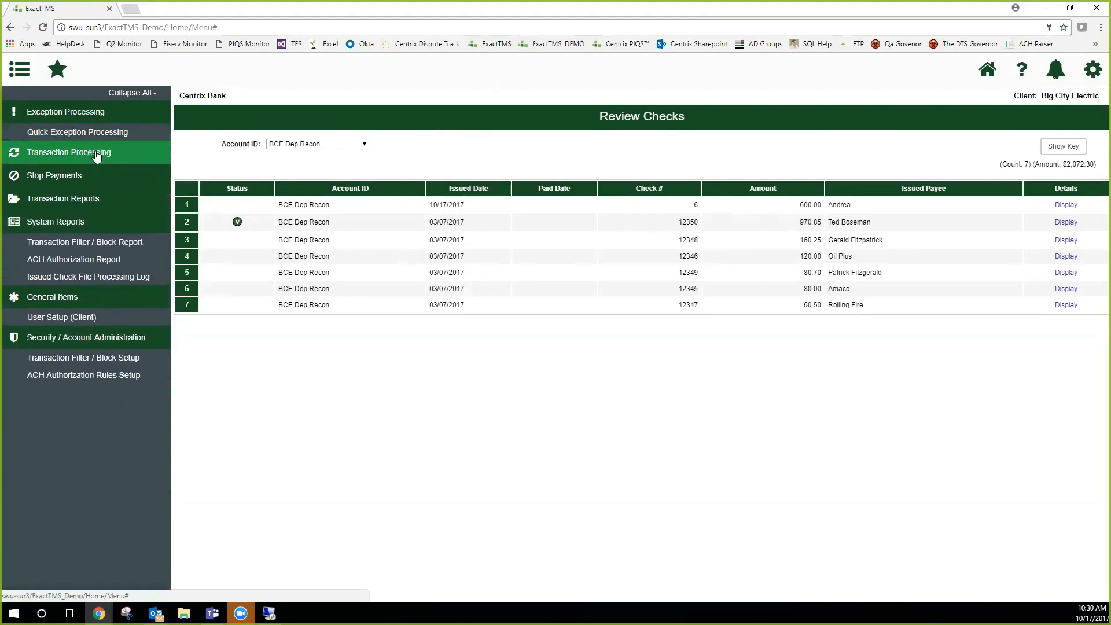
pyautogui.click(96, 153)
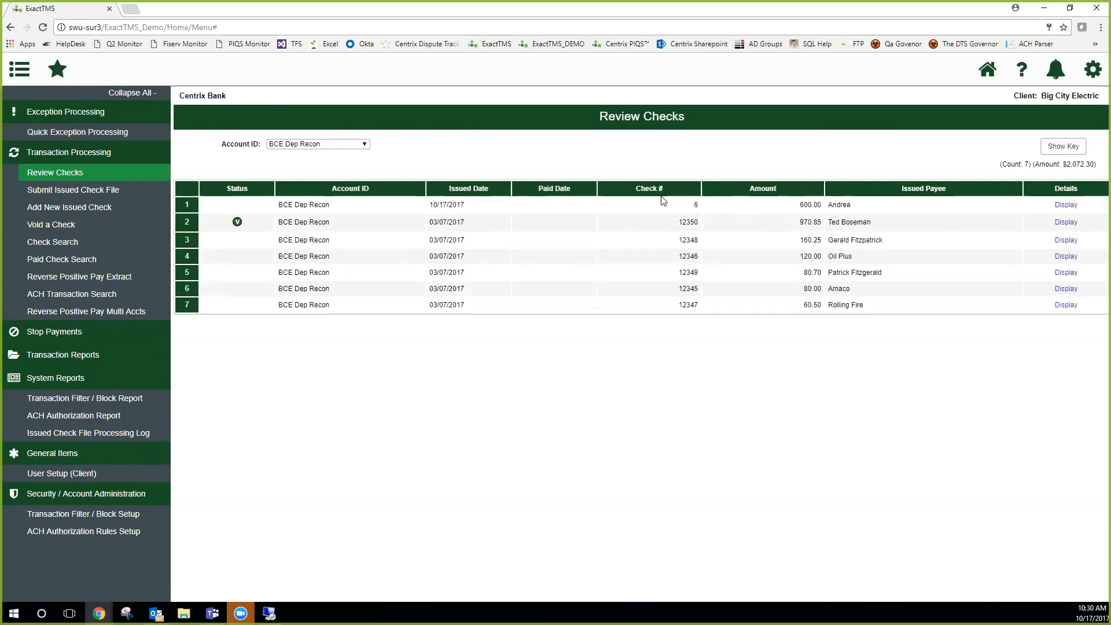
# Open Quick Exception Processing with Account ID kept at <ALL>, and show the already decisioned exceptions before hiding them again
pyautogui.click(99, 133)
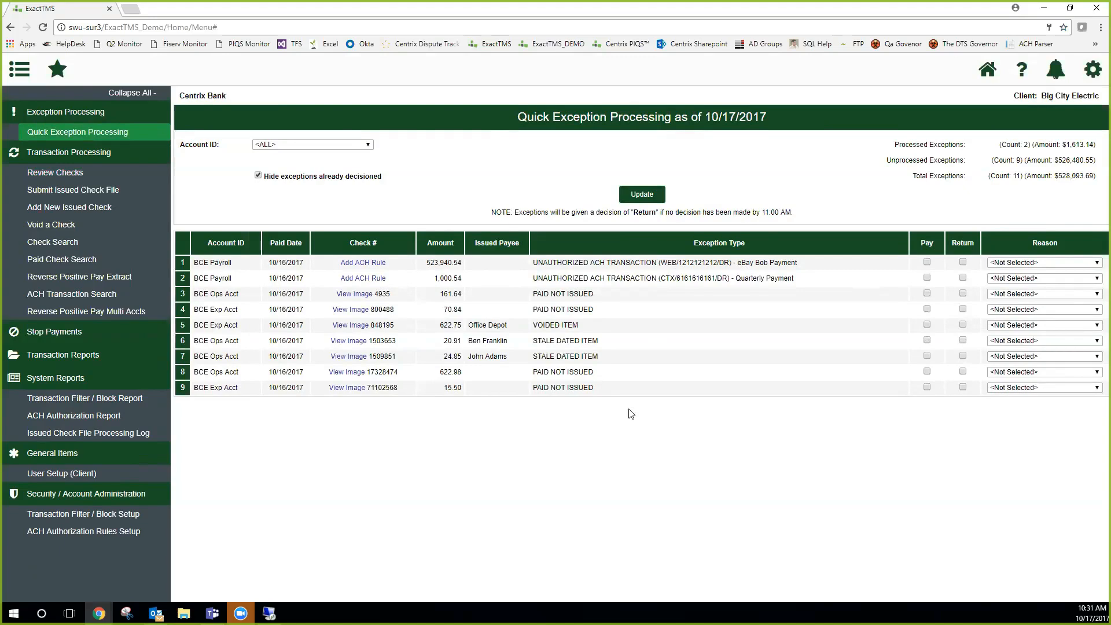
pyautogui.moveTo(189, 144); pyautogui.dragTo(215, 141)
pyautogui.click(348, 145)
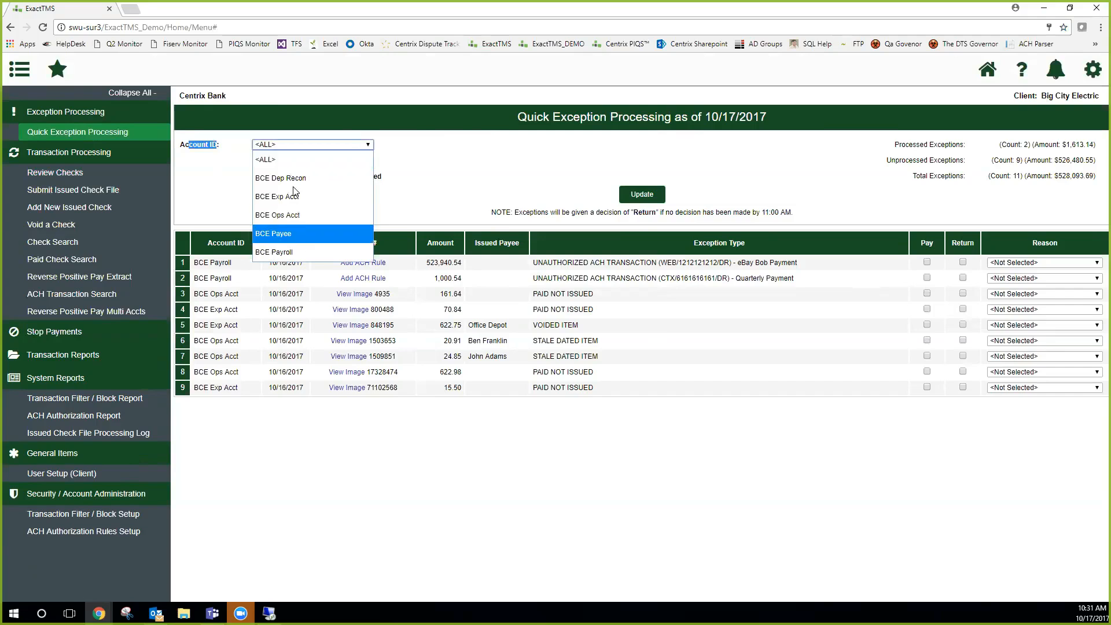
pyautogui.click(283, 155)
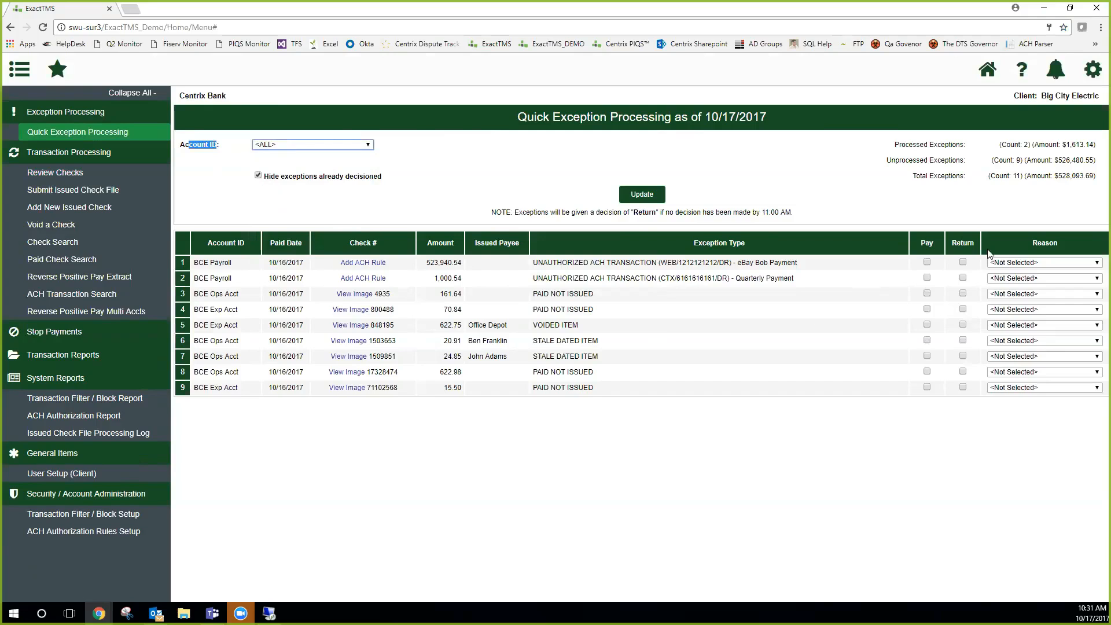
pyautogui.click(258, 177)
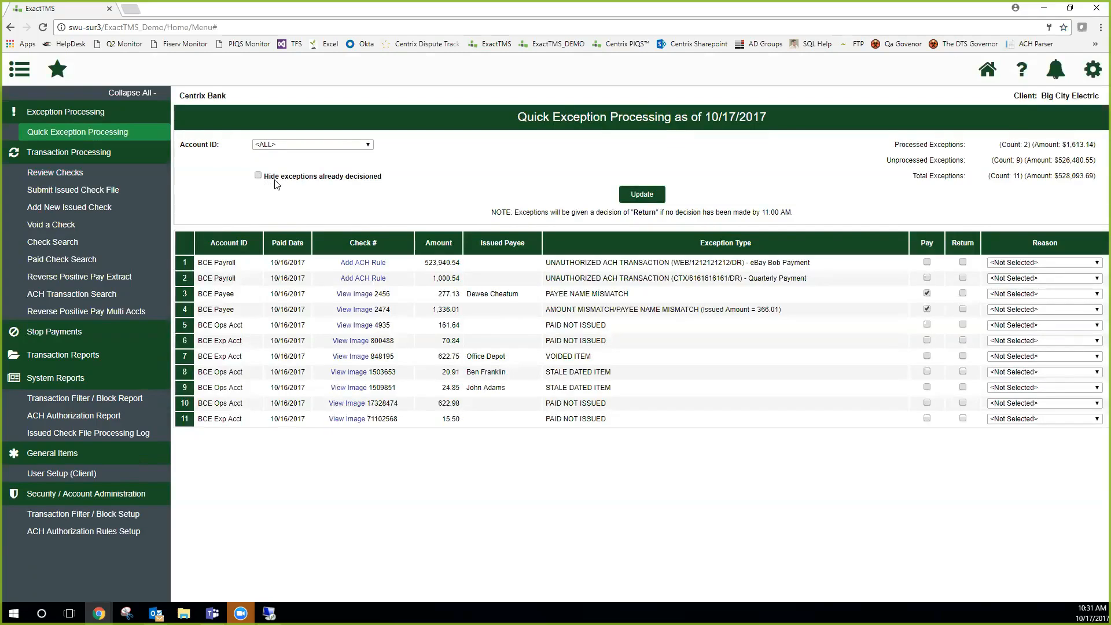
pyautogui.click(258, 176)
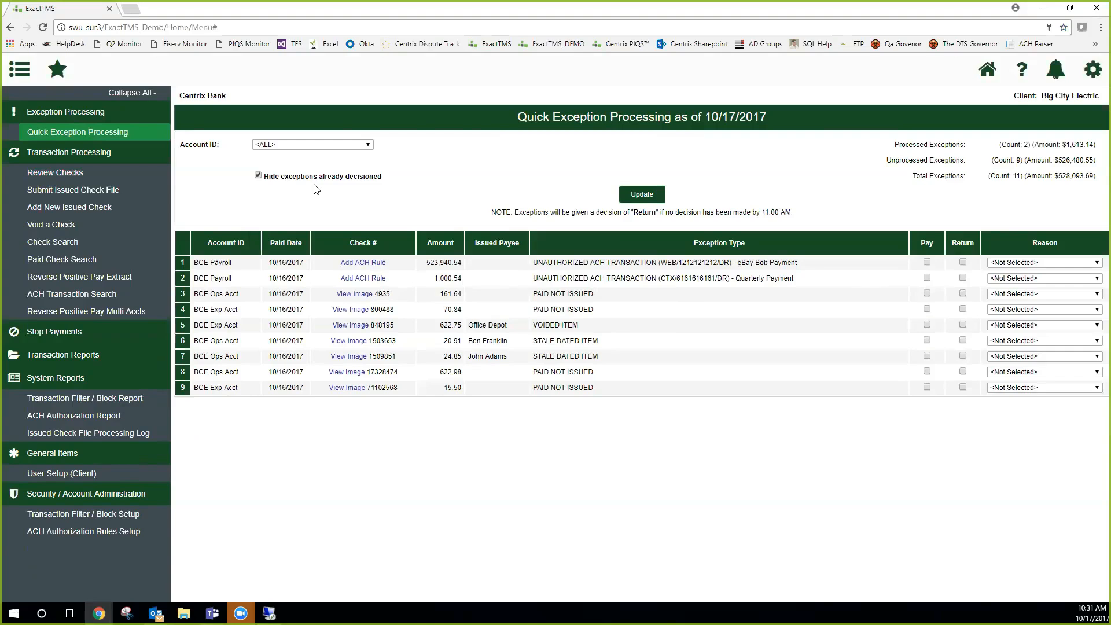
# Review the processed, unprocessed and total exception summaries and the note about the default decision
pyautogui.tripleClick(955, 149)
pyautogui.moveTo(999, 144); pyautogui.dragTo(1096, 142)
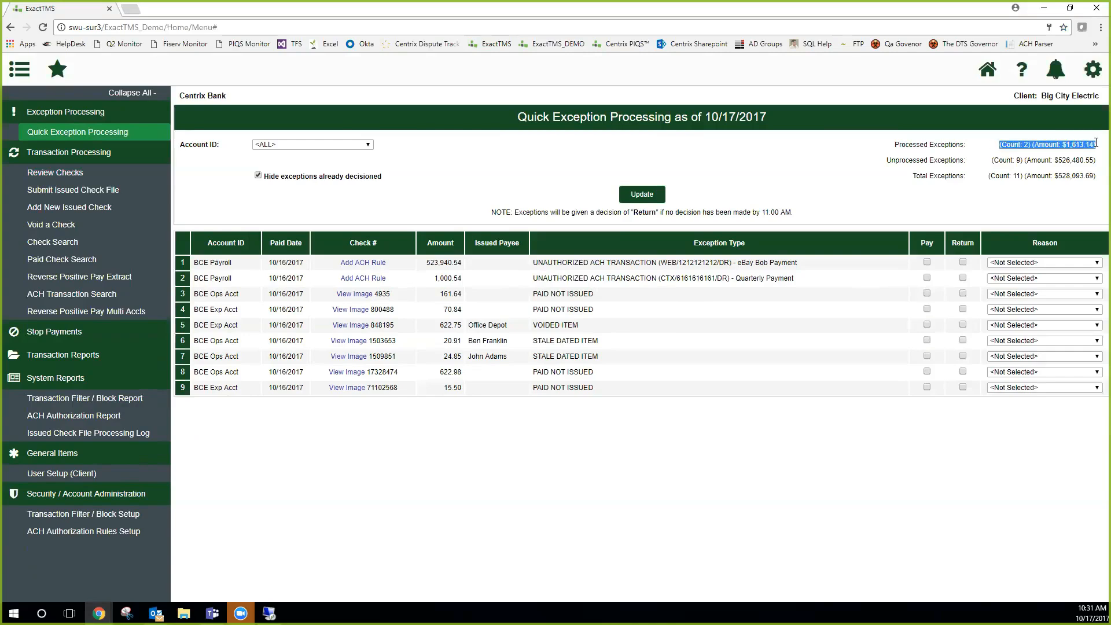
pyautogui.click(1059, 146)
pyautogui.moveTo(887, 161); pyautogui.dragTo(966, 163)
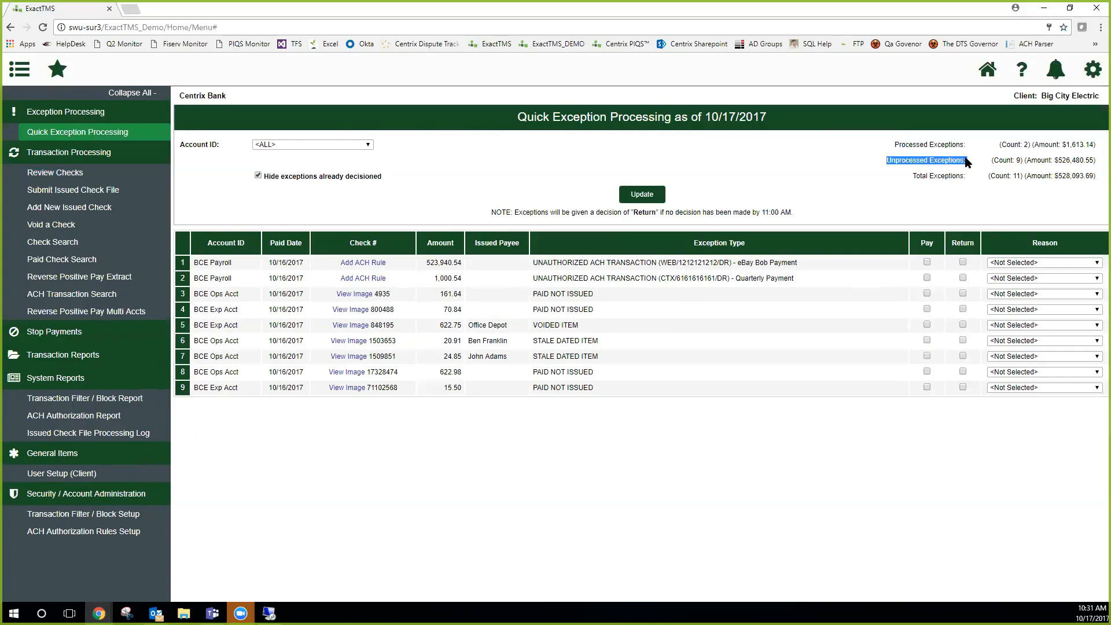
pyautogui.moveTo(1059, 161); pyautogui.dragTo(1088, 161)
pyautogui.click(1077, 164)
pyautogui.moveTo(937, 176); pyautogui.dragTo(1099, 178)
pyautogui.click(1094, 181)
pyautogui.moveTo(497, 213); pyautogui.dragTo(801, 220)
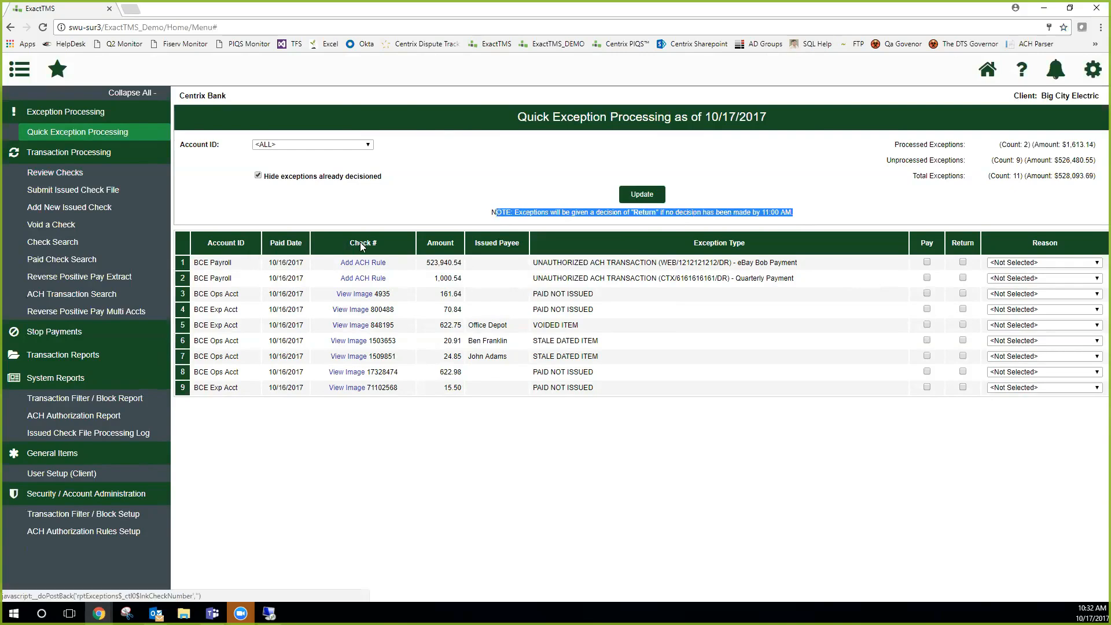
# Sort the exceptions by Account ID, re-sort them by Check #, and view the first stale dated item's check image
pyautogui.click(221, 246)
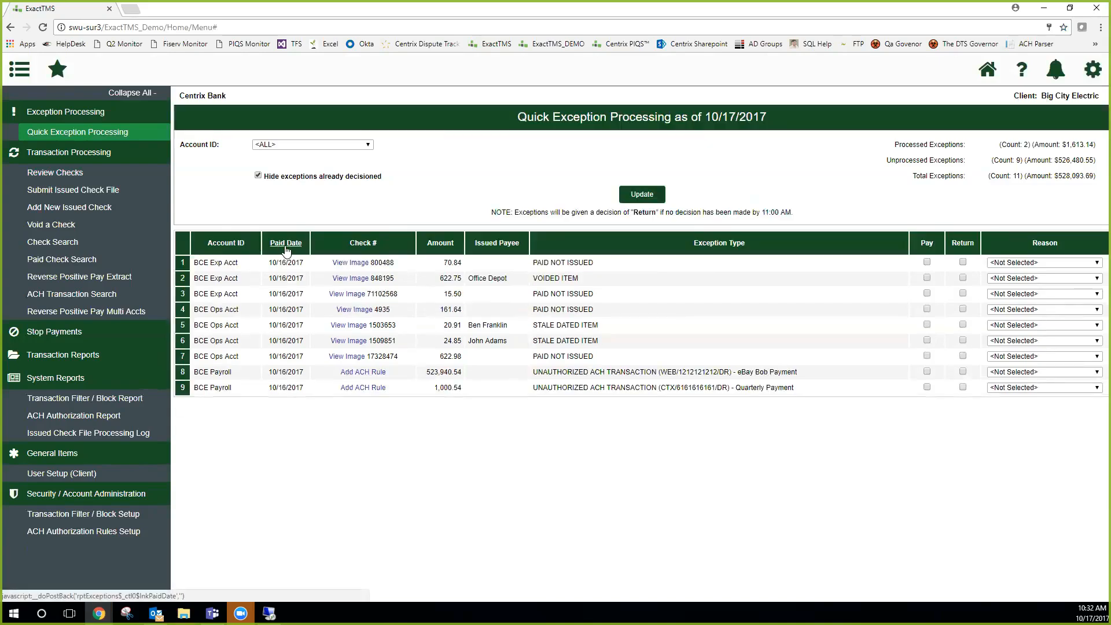
pyautogui.click(354, 246)
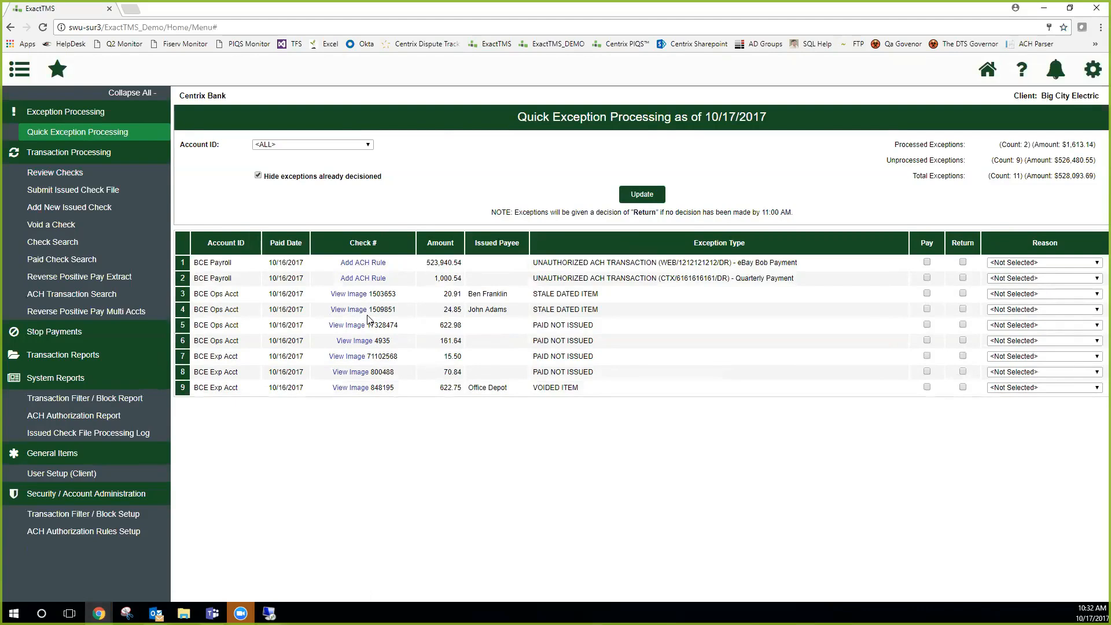
pyautogui.moveTo(268, 293); pyautogui.dragTo(603, 298)
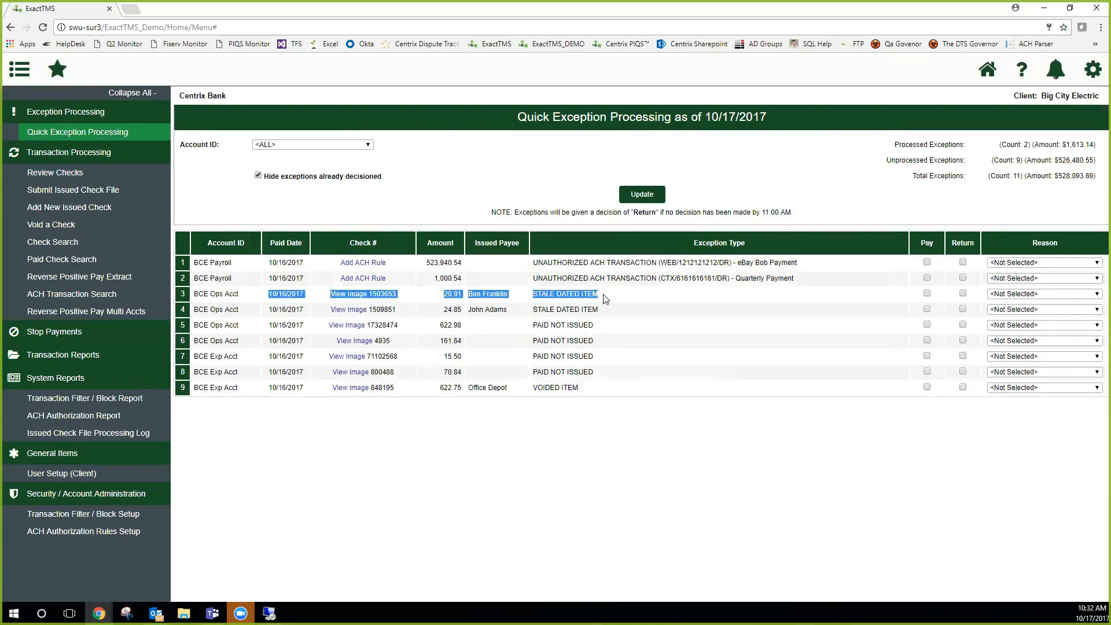
pyautogui.click(351, 297)
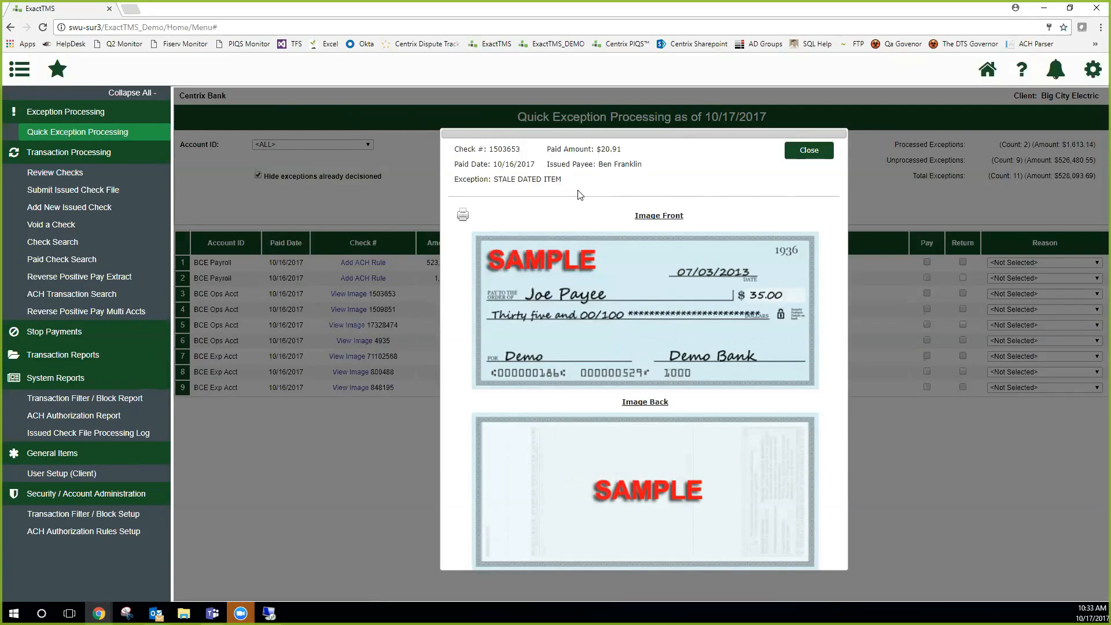
pyautogui.click(815, 153)
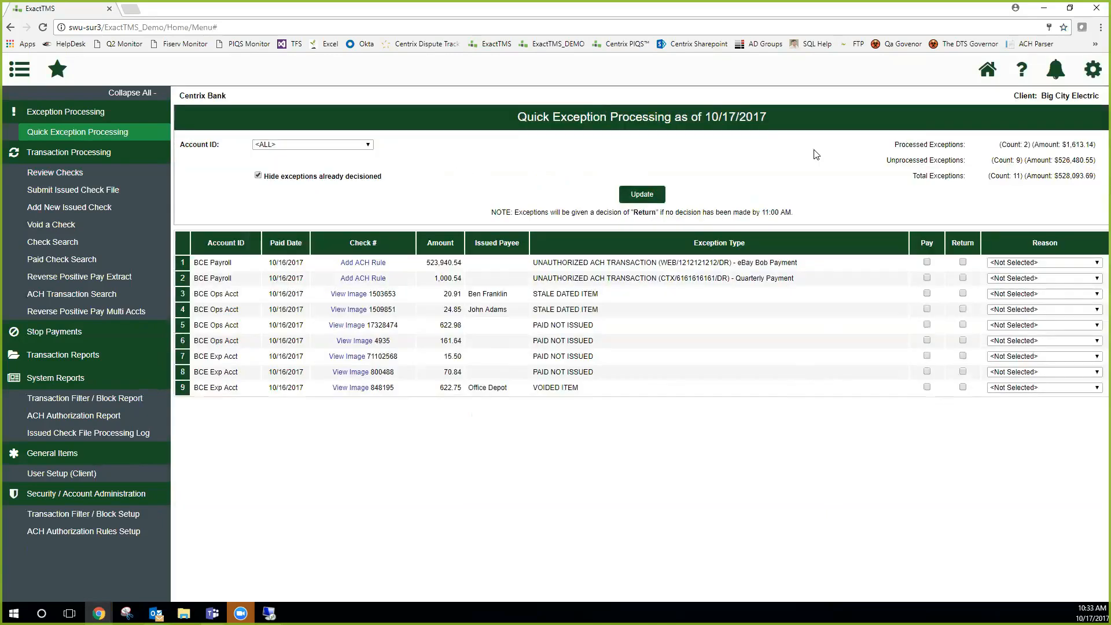
# Mark the voided Office Depot item as Return and all other exceptions as Pay, and try to submit the decisions
pyautogui.moveTo(601, 294); pyautogui.dragTo(536, 297)
pyautogui.click(927, 294)
pyautogui.click(927, 309)
pyautogui.click(927, 326)
pyautogui.click(927, 341)
pyautogui.click(928, 357)
pyautogui.click(927, 372)
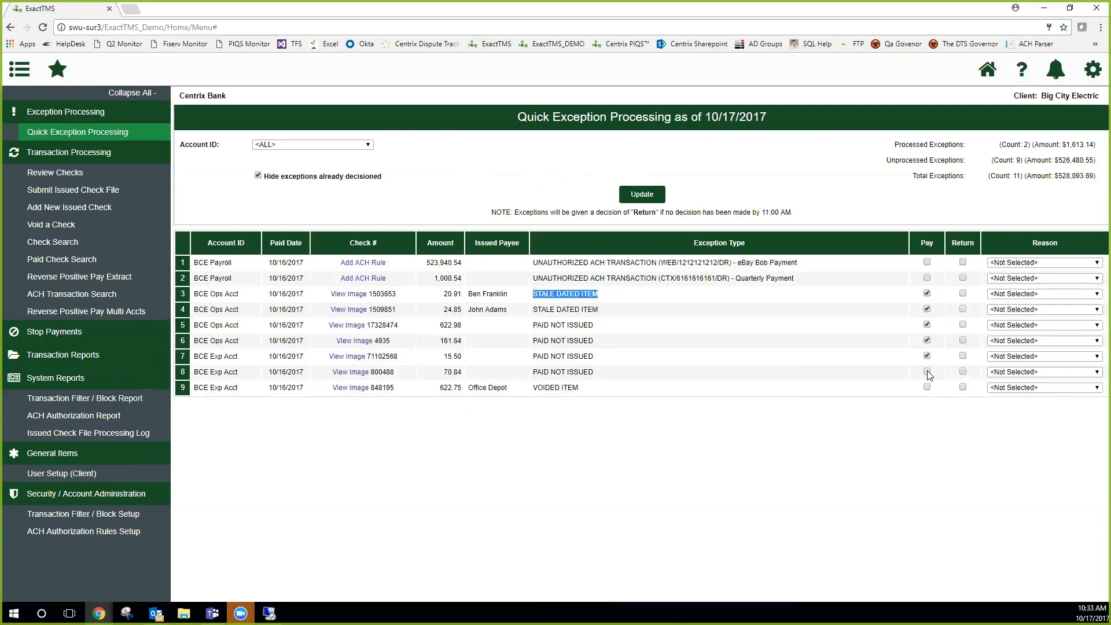
pyautogui.click(963, 387)
pyautogui.click(927, 263)
pyautogui.click(641, 197)
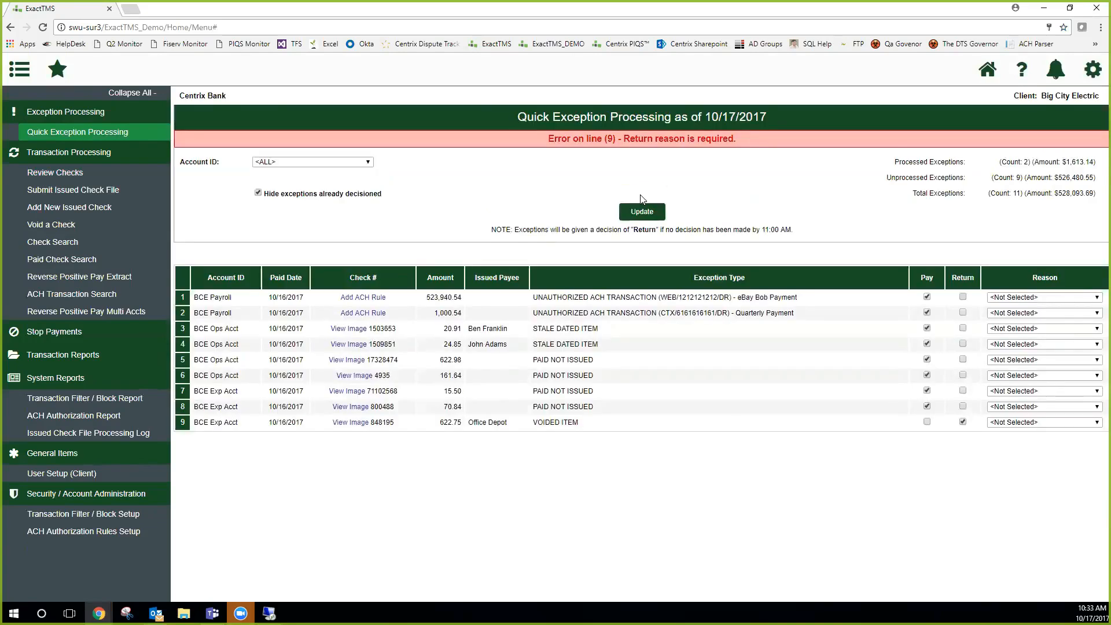
# Read the error about the returned item and locate the Reason column in the exceptions table
pyautogui.moveTo(548, 139); pyautogui.dragTo(730, 152)
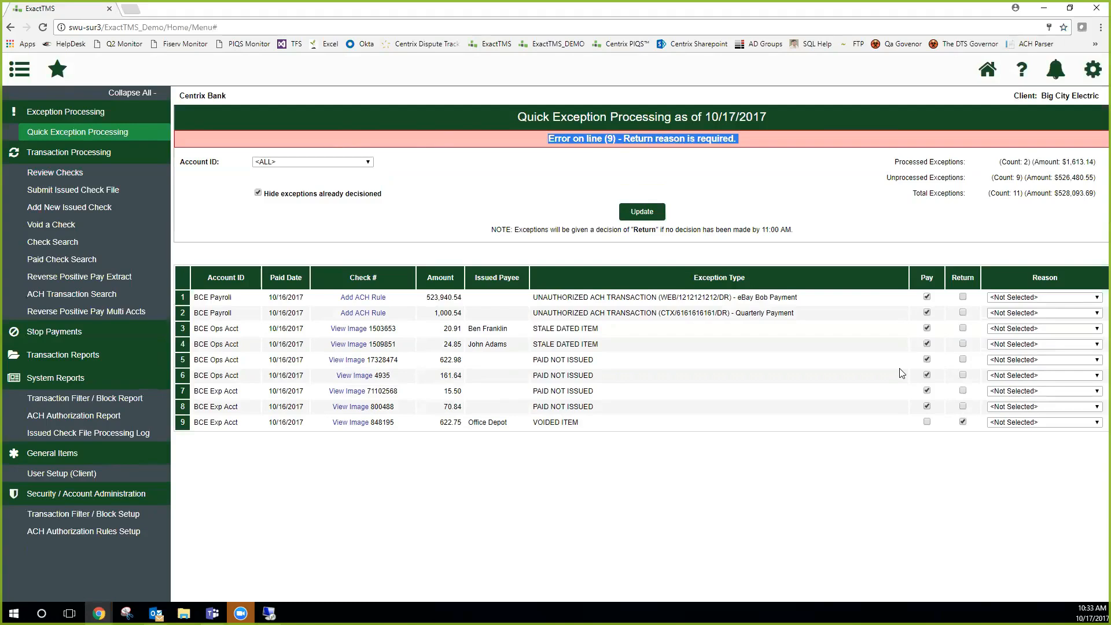
pyautogui.doubleClick(1065, 280)
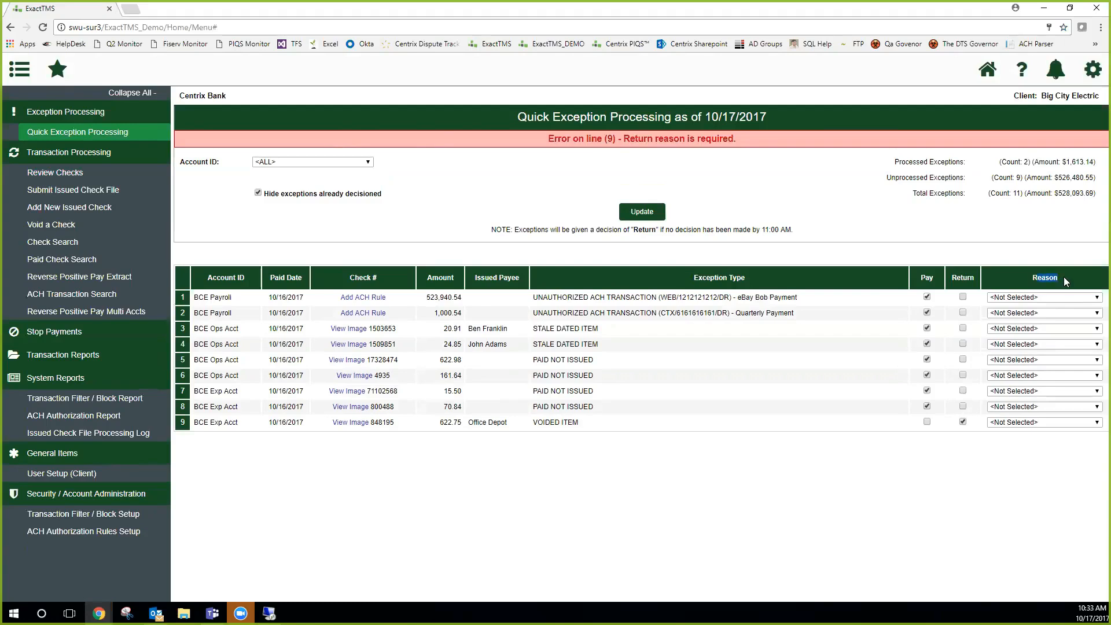
# Set the voided Office Depot item's return reason to Stale Dated and submit the exception decisions
pyautogui.click(1059, 423)
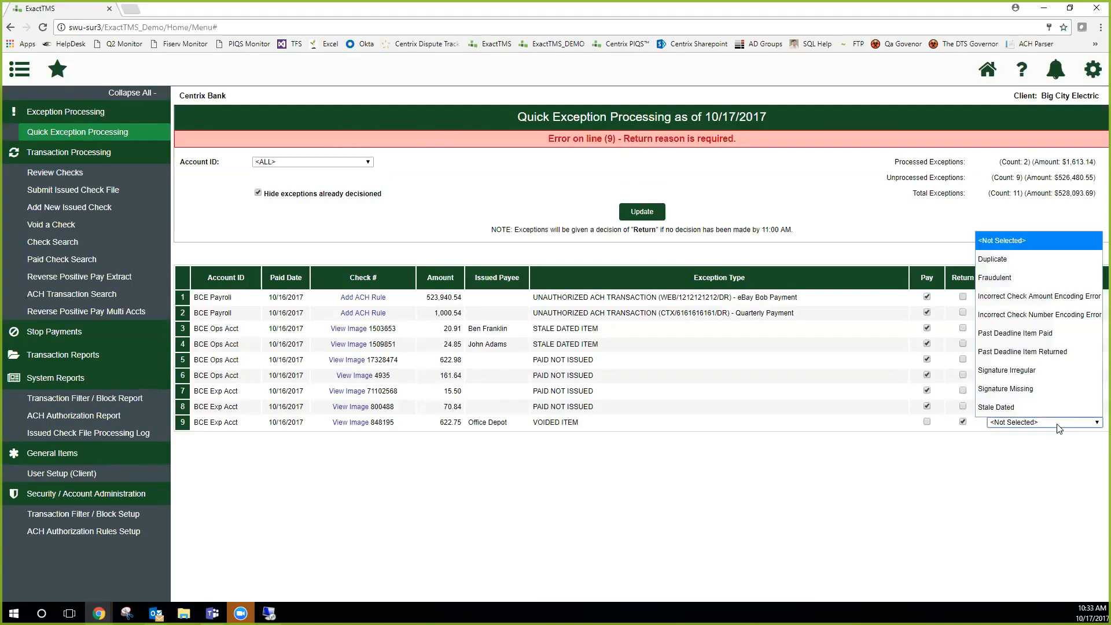
pyautogui.click(1022, 407)
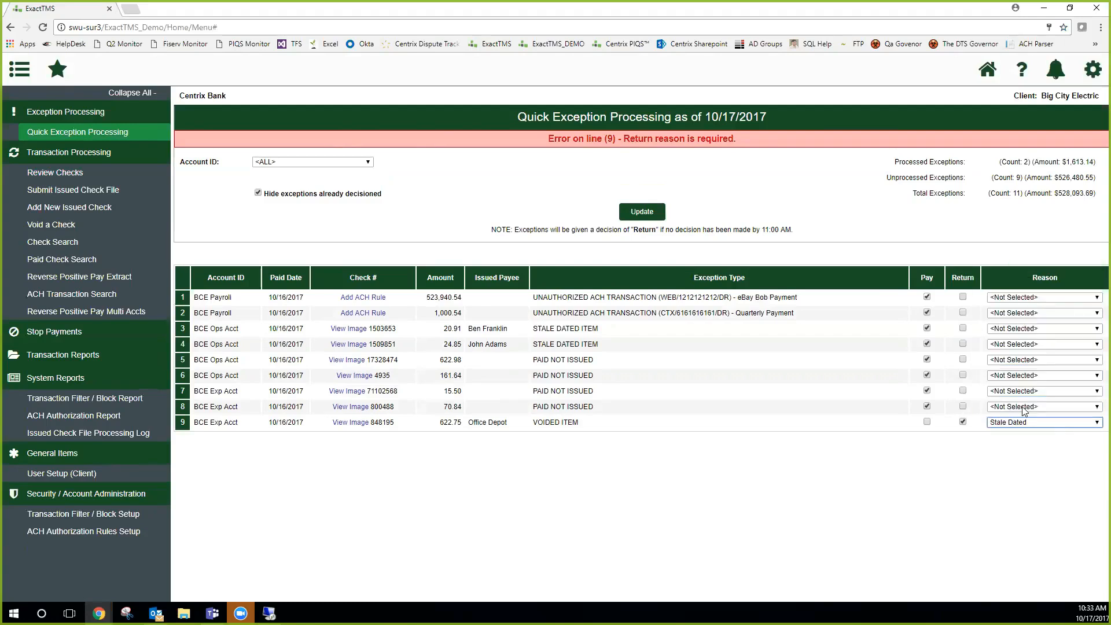
pyautogui.click(646, 217)
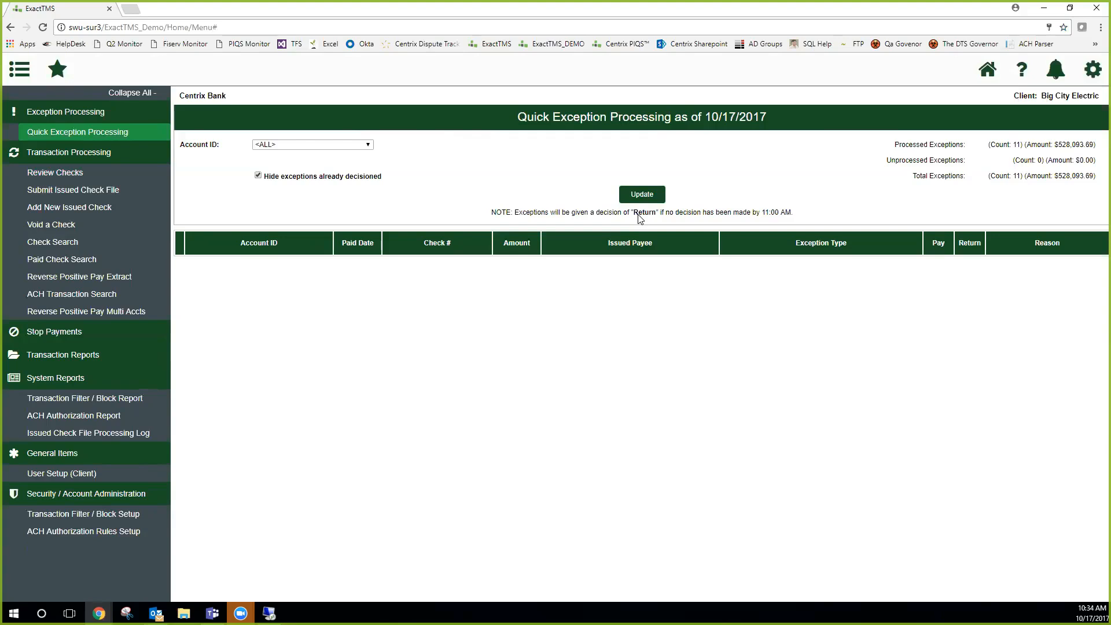
# Show the already decisioned exceptions, reset the voided Office Depot item's reason to not selected, save, and hide decisioned exceptions again
pyautogui.click(259, 176)
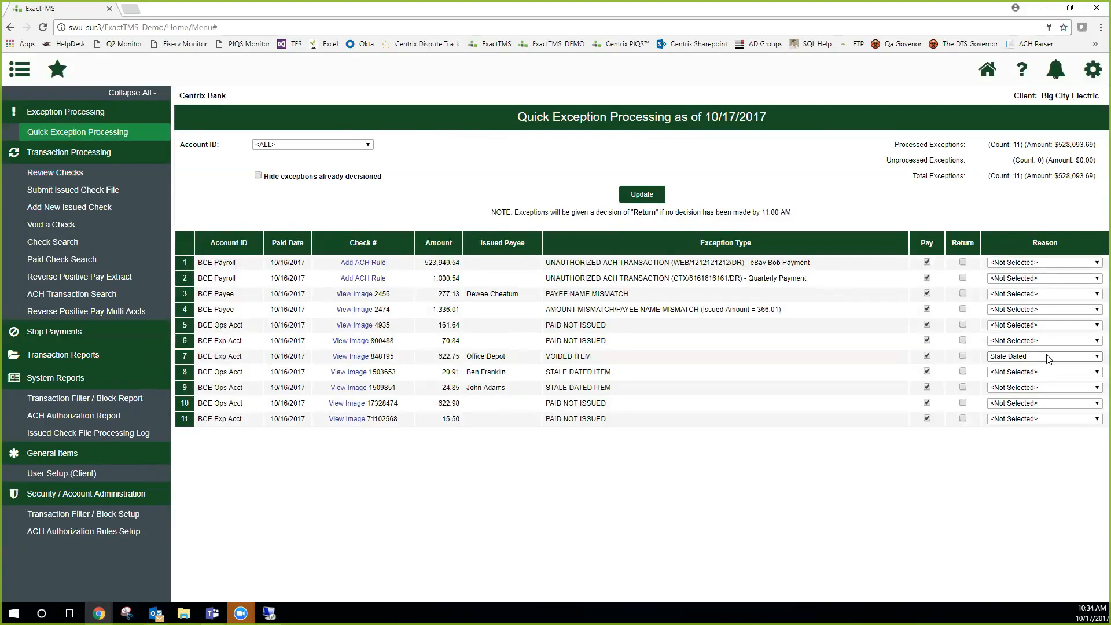
pyautogui.click(928, 357)
pyautogui.click(927, 355)
pyautogui.click(1009, 362)
pyautogui.click(1017, 374)
pyautogui.click(630, 196)
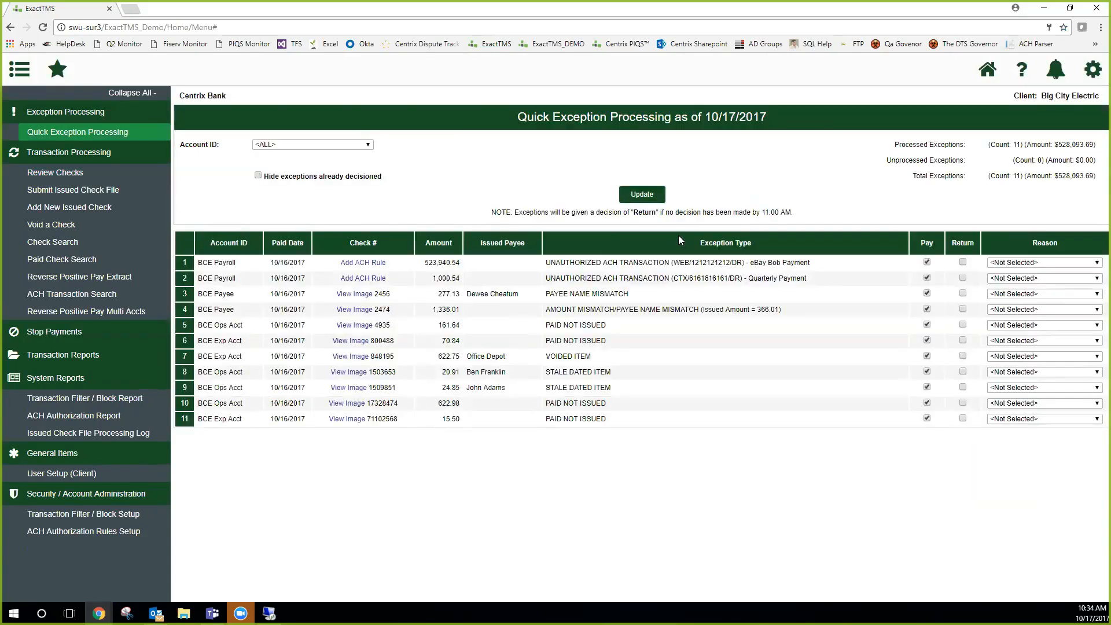
pyautogui.click(258, 175)
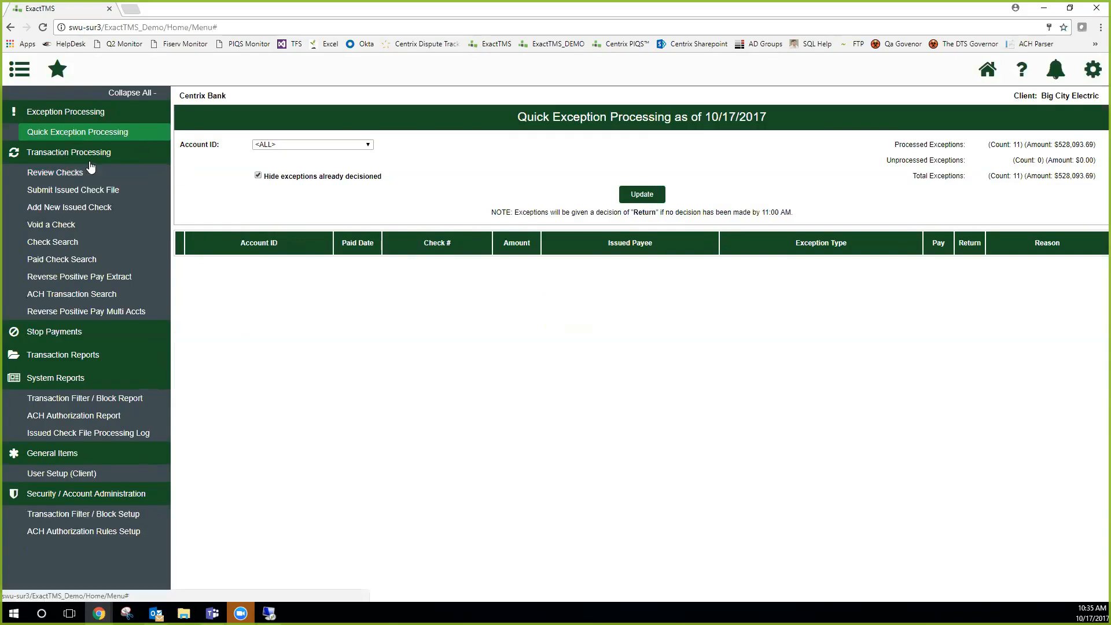
# Open the Submit Issued Check File page and examine the file selection of Step 1, closing the file chooser without a file
pyautogui.click(77, 199)
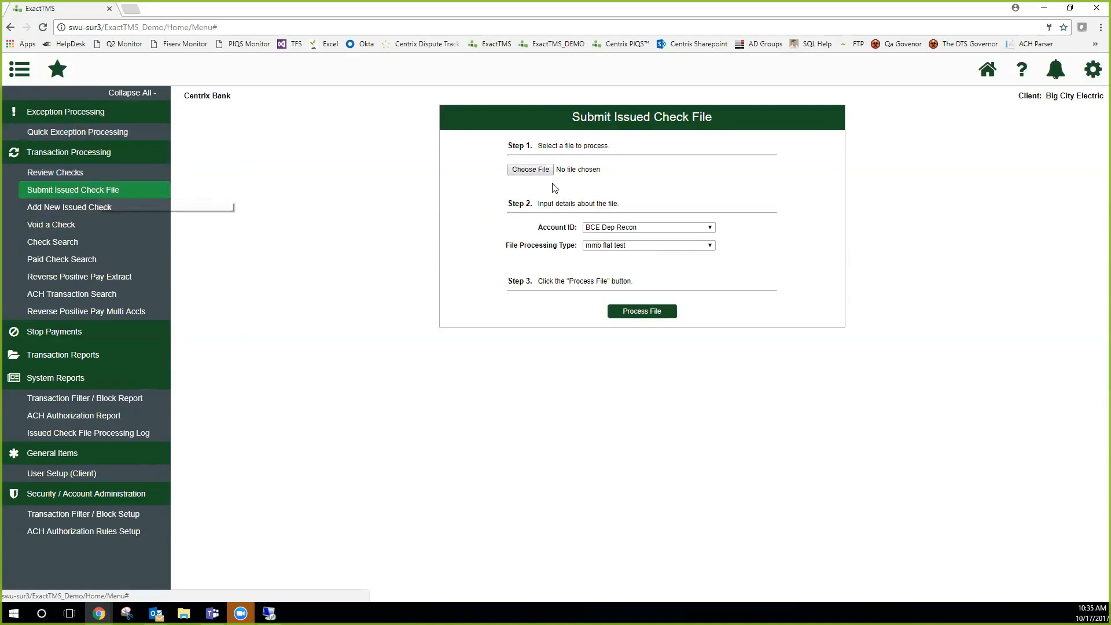
pyautogui.moveTo(515, 146); pyautogui.dragTo(591, 145)
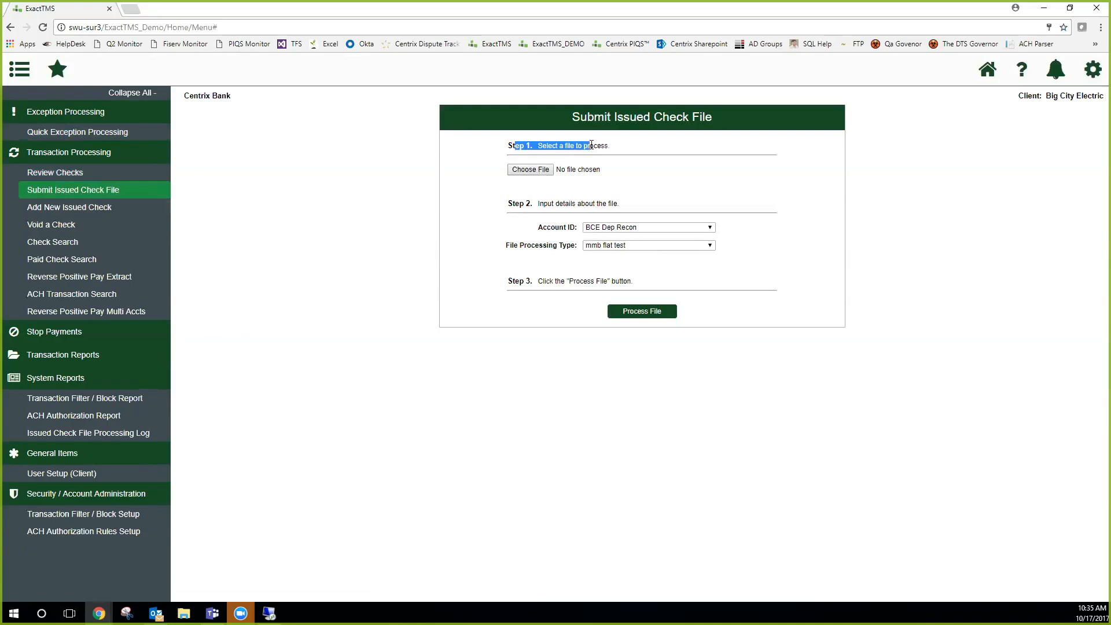
pyautogui.moveTo(519, 205); pyautogui.dragTo(536, 206)
pyautogui.click(551, 149)
pyautogui.moveTo(551, 149); pyautogui.dragTo(598, 146)
pyautogui.click(534, 170)
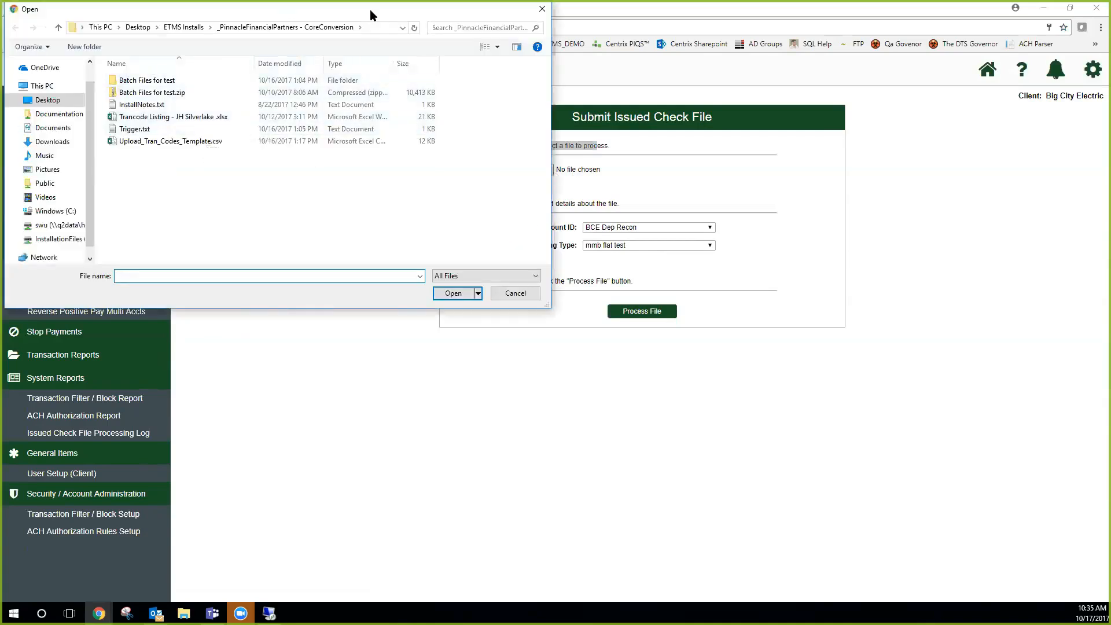
pyautogui.moveTo(370, 10); pyautogui.dragTo(417, 58)
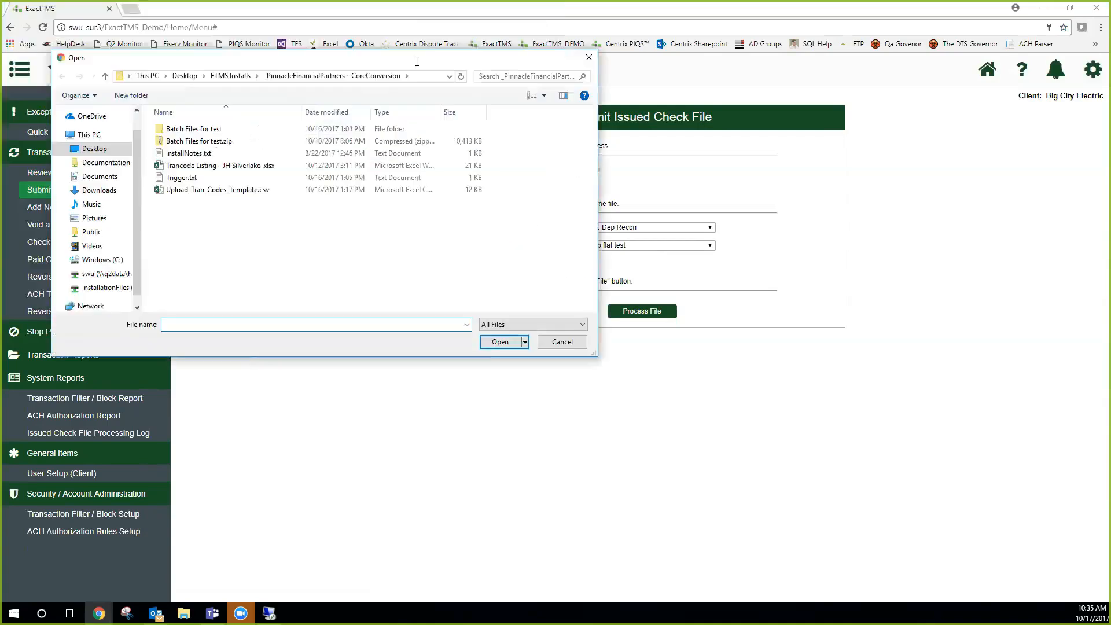
pyautogui.click(589, 58)
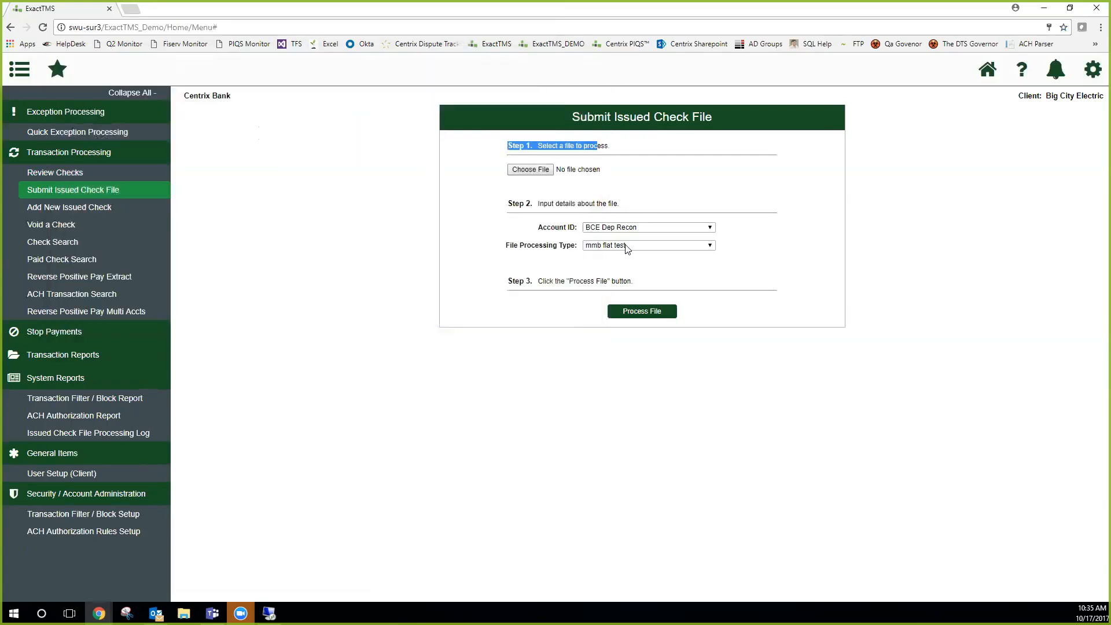
# Examine the file details of Step 2, trying BCE Exp Acct and BCE Payee as account and viewing the file processing types
pyautogui.moveTo(524, 204); pyautogui.dragTo(629, 211)
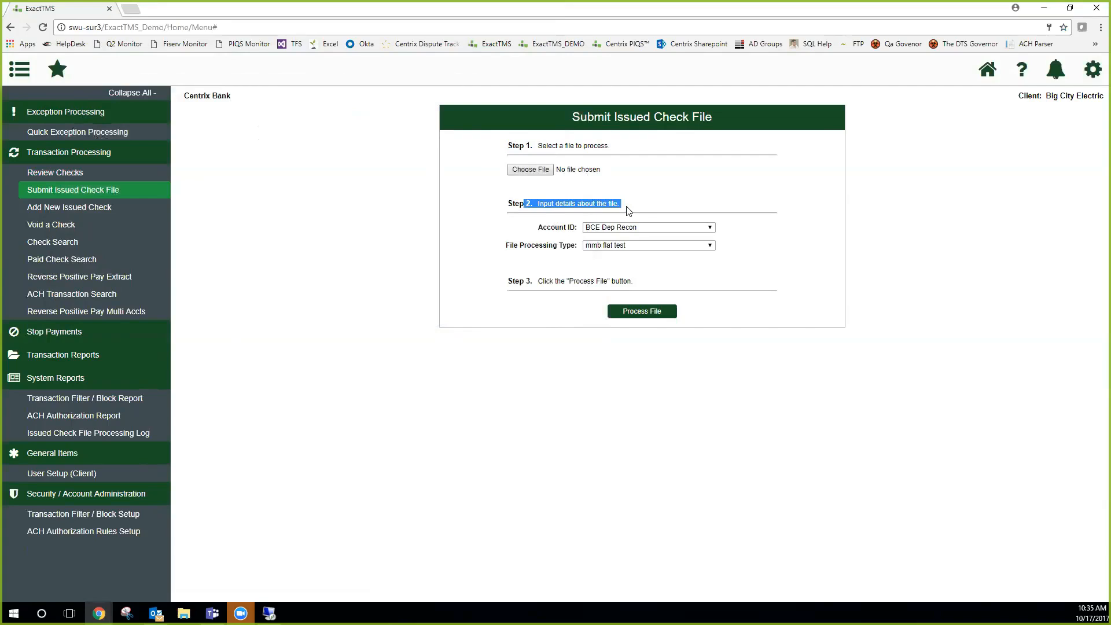
pyautogui.click(675, 228)
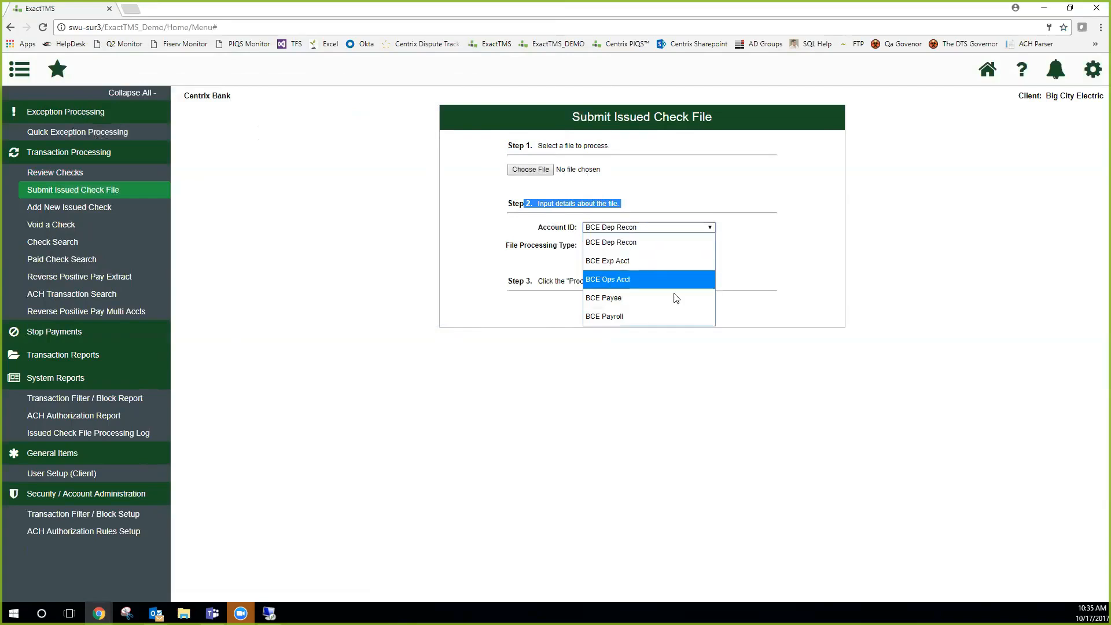
pyautogui.click(634, 261)
pyautogui.click(669, 228)
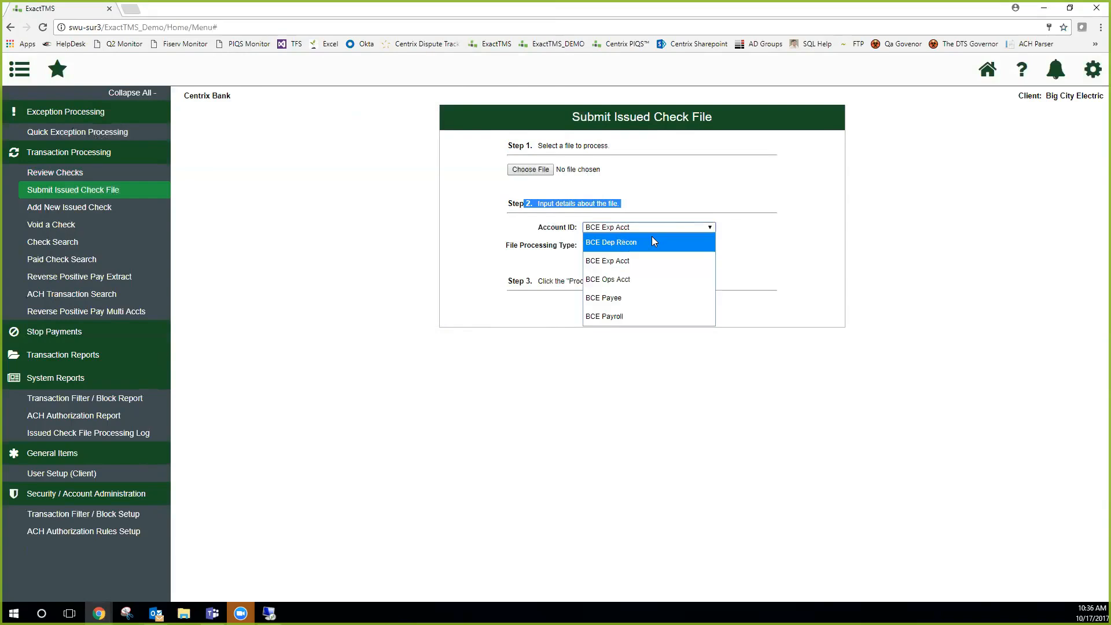
pyautogui.click(635, 297)
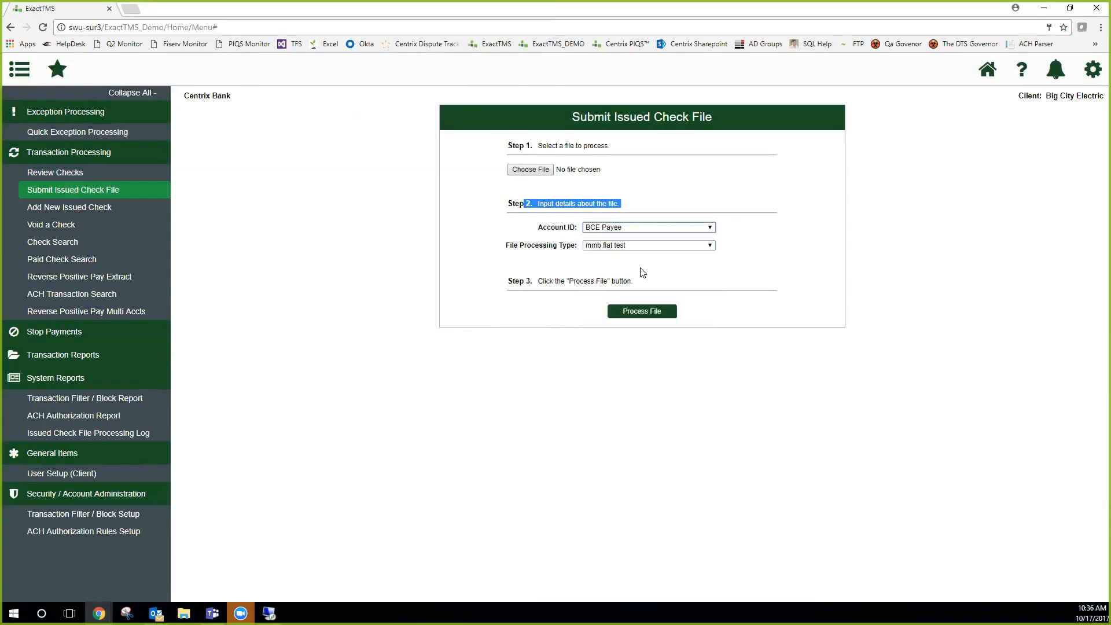
pyautogui.click(646, 229)
pyautogui.click(765, 231)
pyautogui.moveTo(539, 227); pyautogui.dragTo(575, 228)
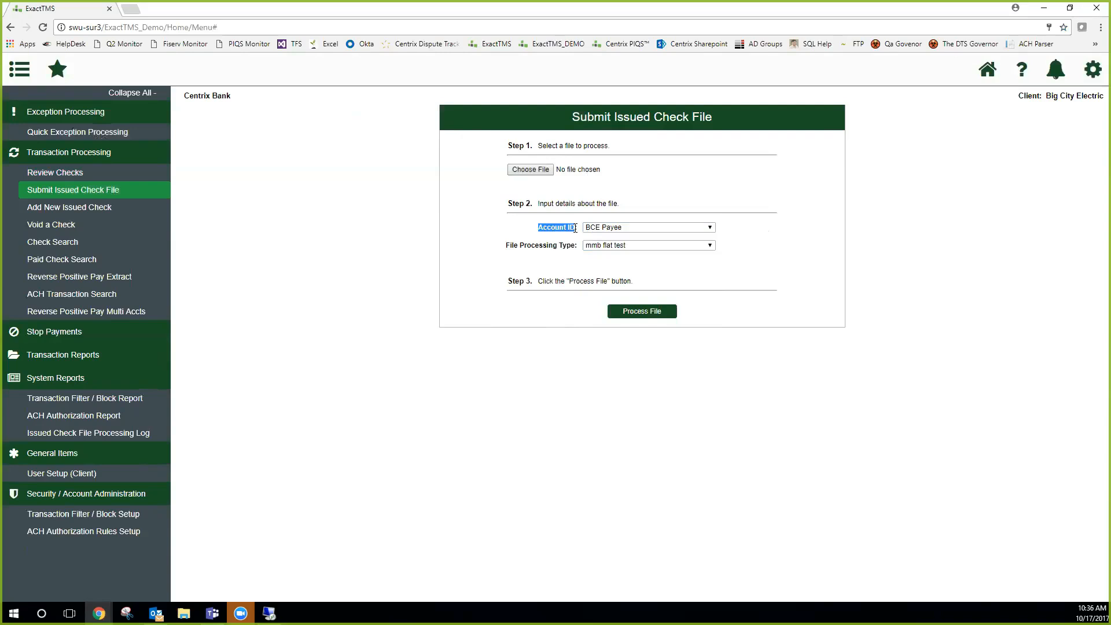
pyautogui.moveTo(575, 228); pyautogui.dragTo(578, 228)
pyautogui.click(628, 245)
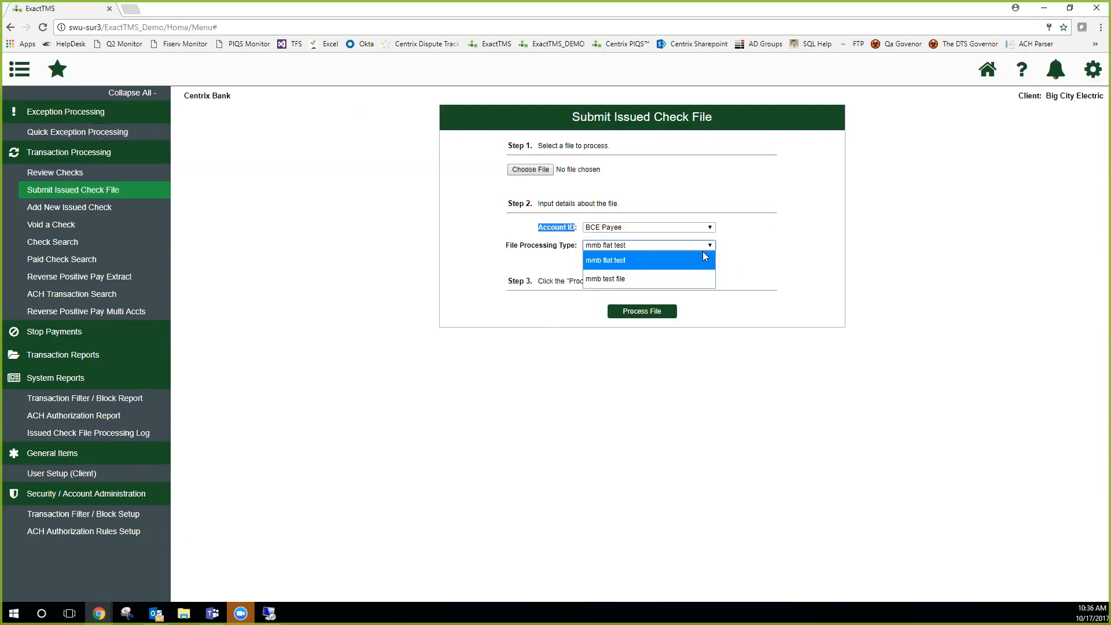
pyautogui.click(525, 232)
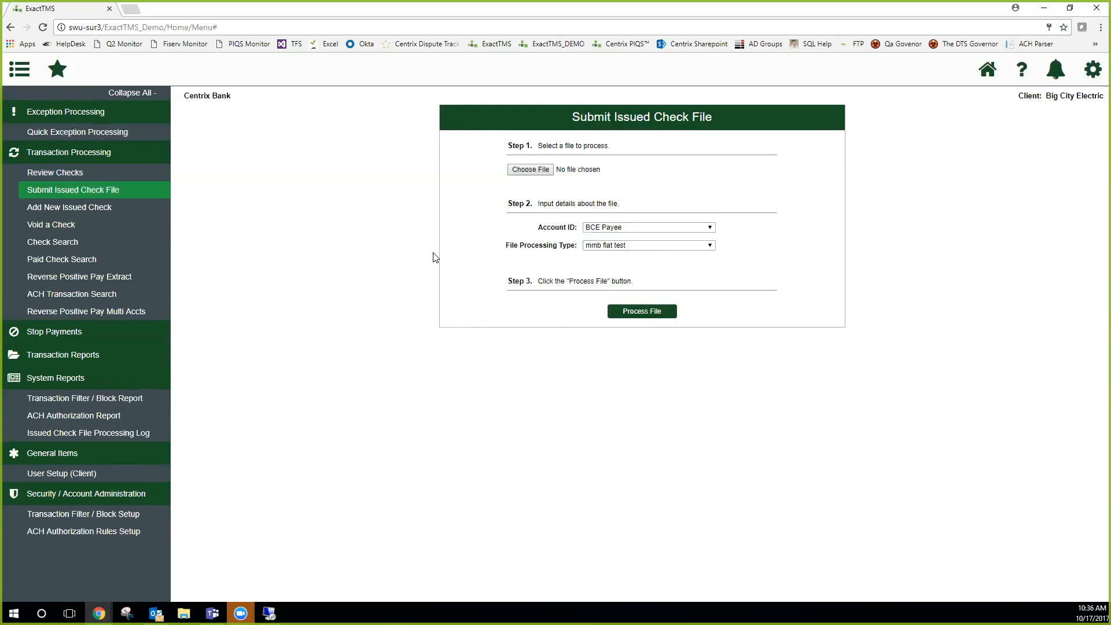
# Fill in a new issued check for BCE Dep Recon with check number 111, amount 5.00 and auto-incremented check numbers, without adding it
pyautogui.click(94, 210)
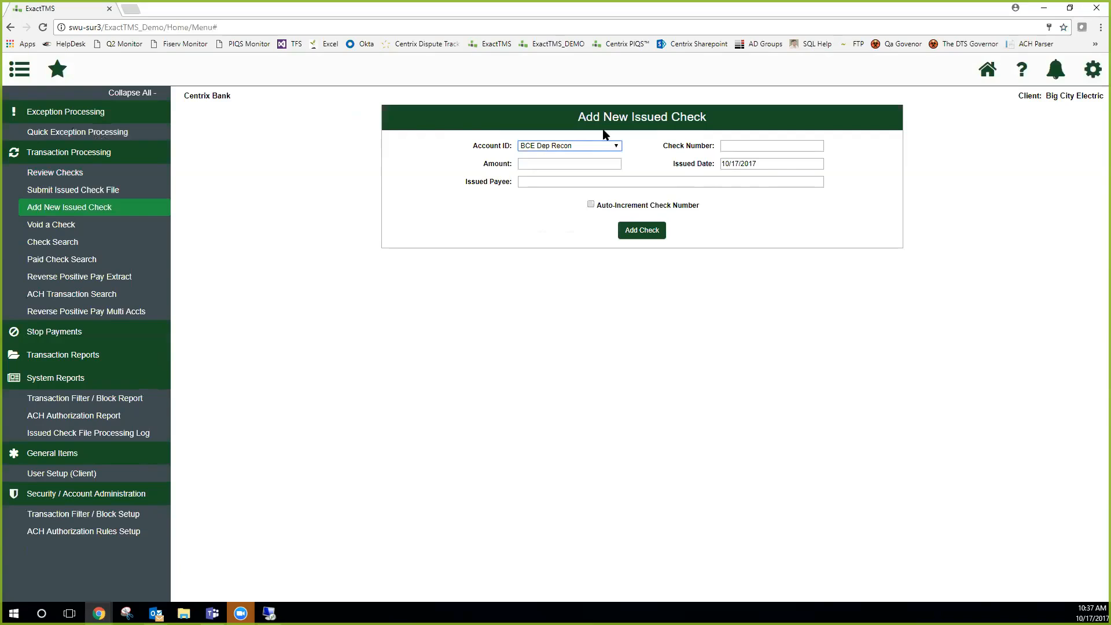
pyautogui.click(581, 150)
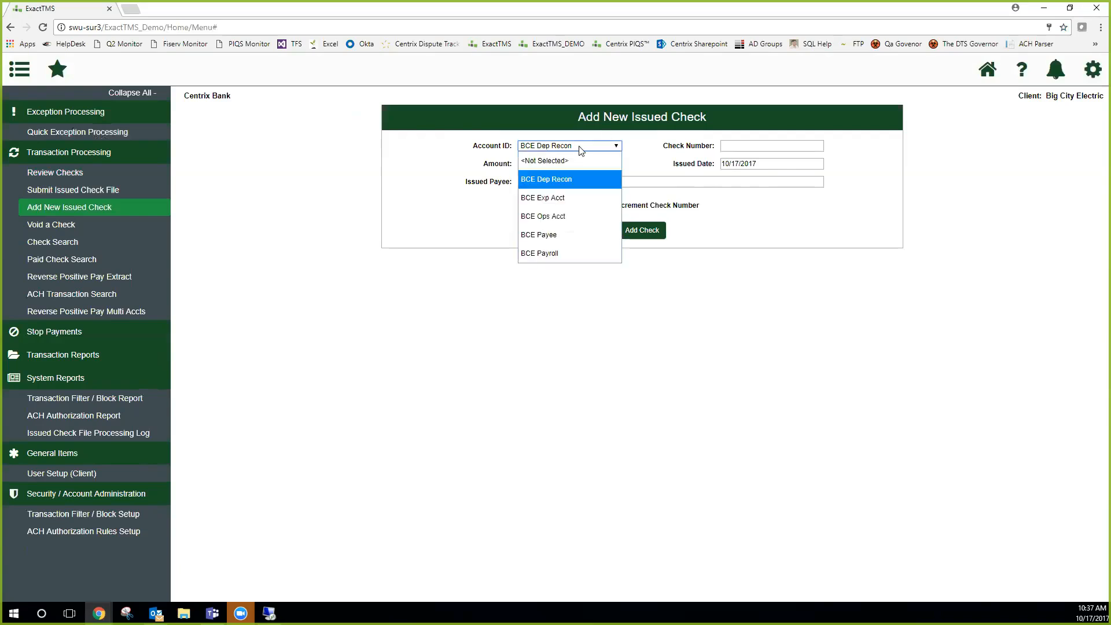
pyautogui.click(581, 150)
pyautogui.click(767, 146)
pyautogui.write('111')
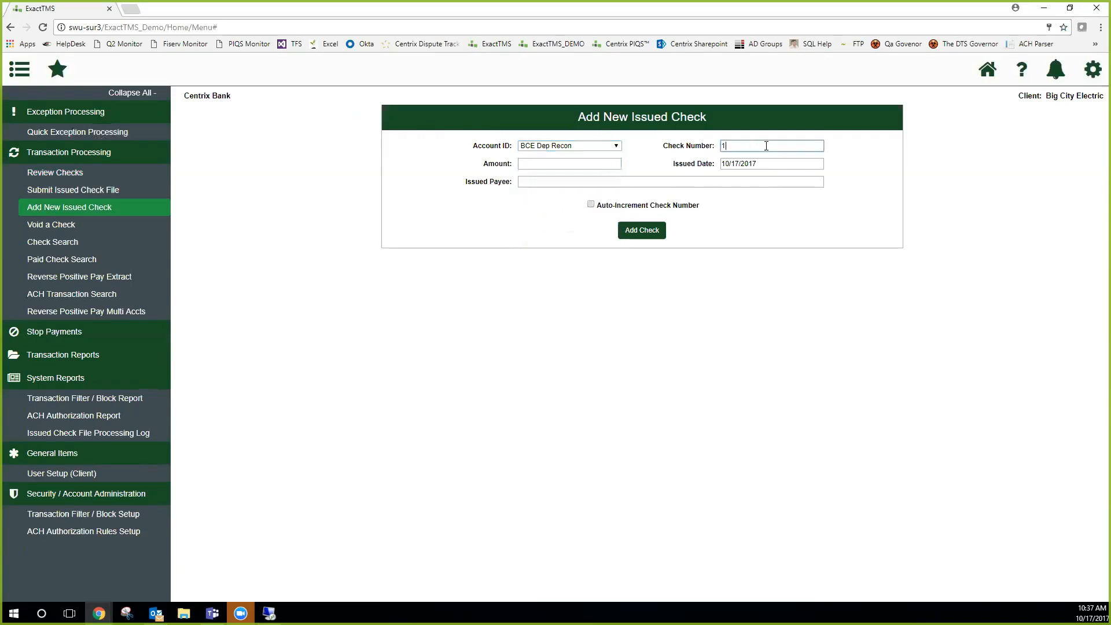
pyautogui.click(544, 166)
pyautogui.write('5.00')
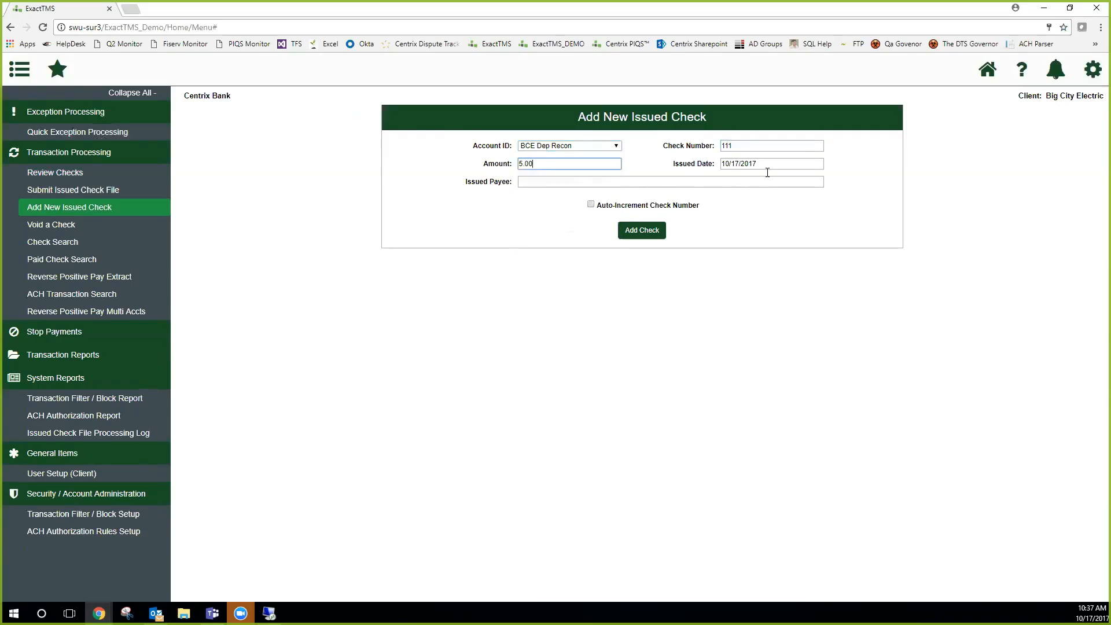
pyautogui.click(524, 182)
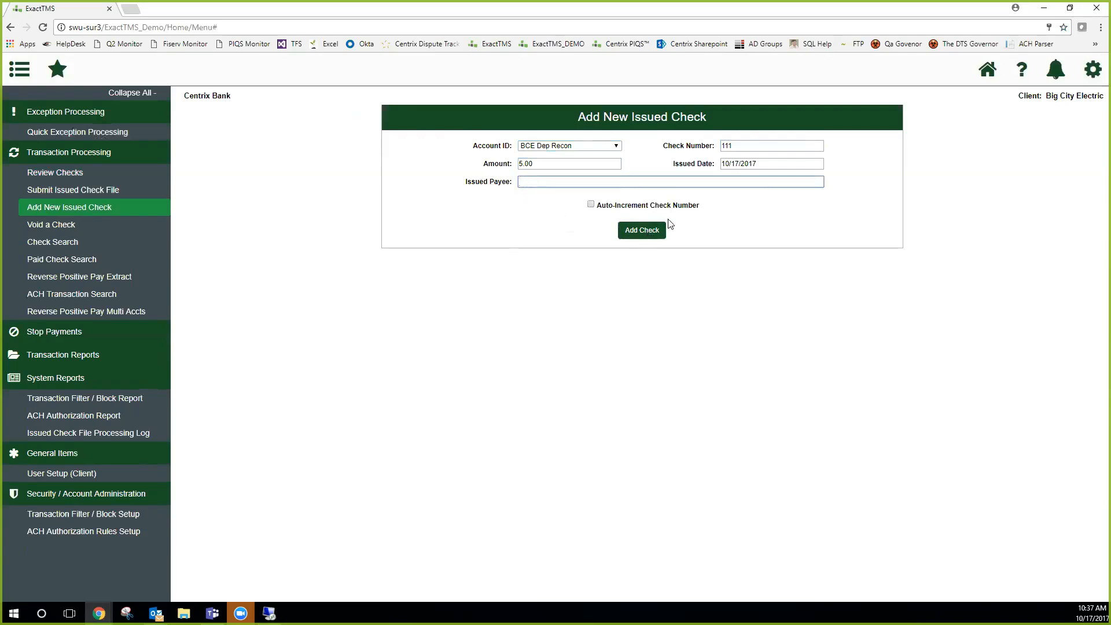
pyautogui.click(592, 207)
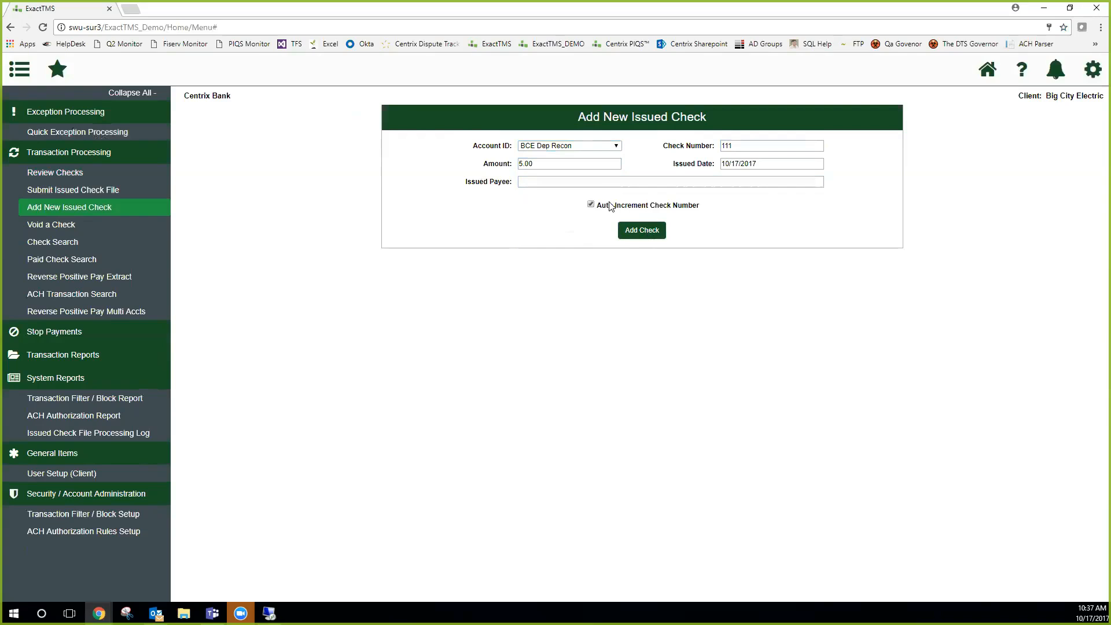
pyautogui.click(740, 146)
# Open Review Checks and list the checks of the BCE Payee account, followed by those of all accounts
pyautogui.click(87, 173)
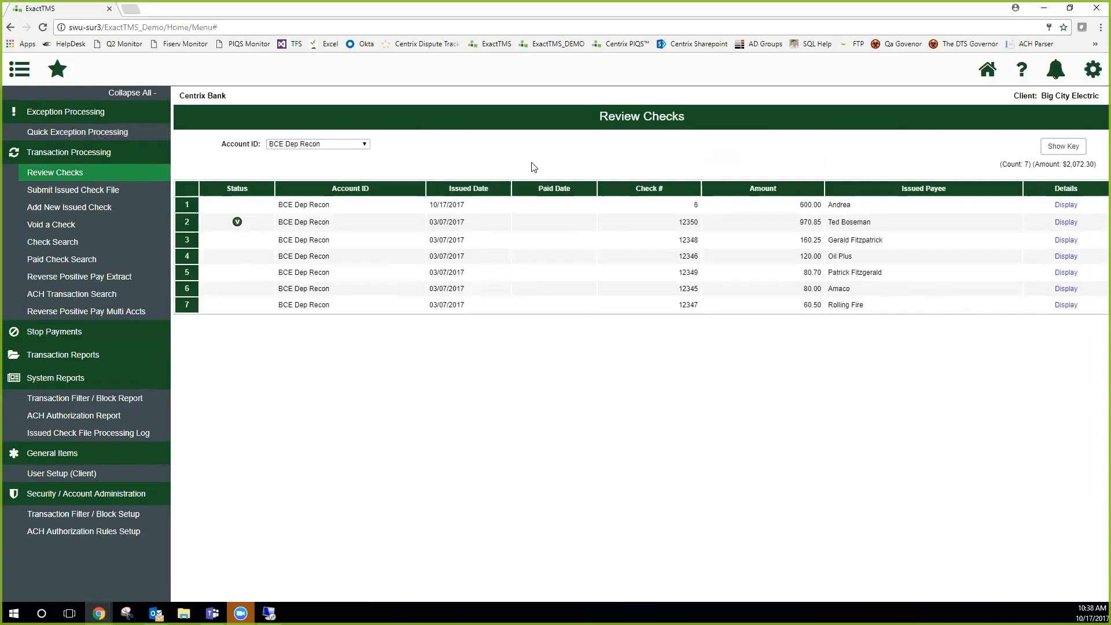
pyautogui.click(365, 144)
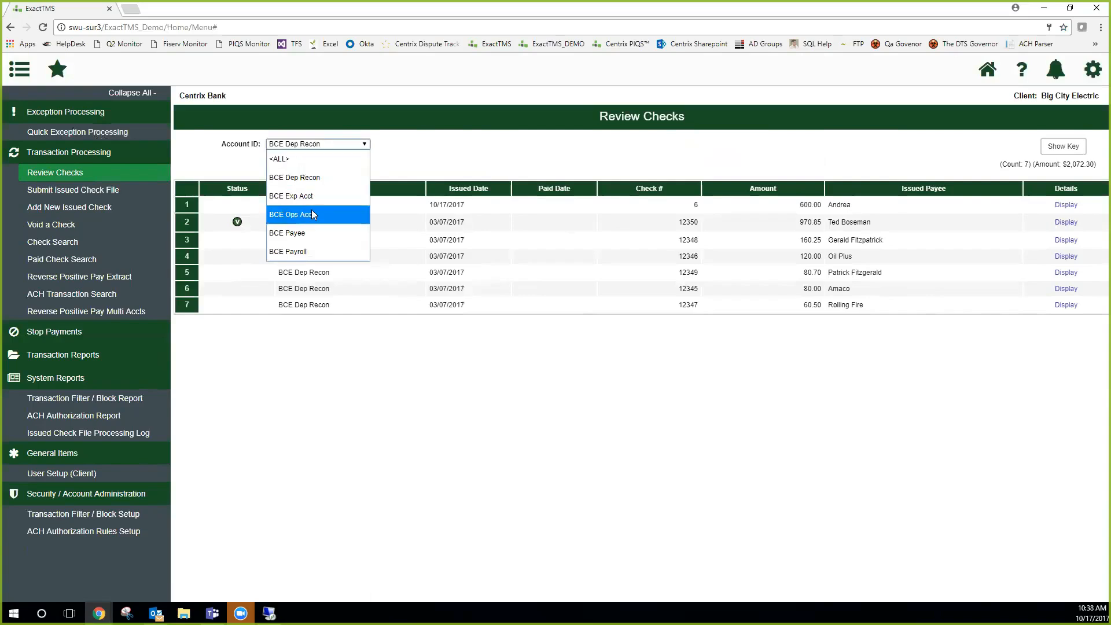
pyautogui.click(313, 233)
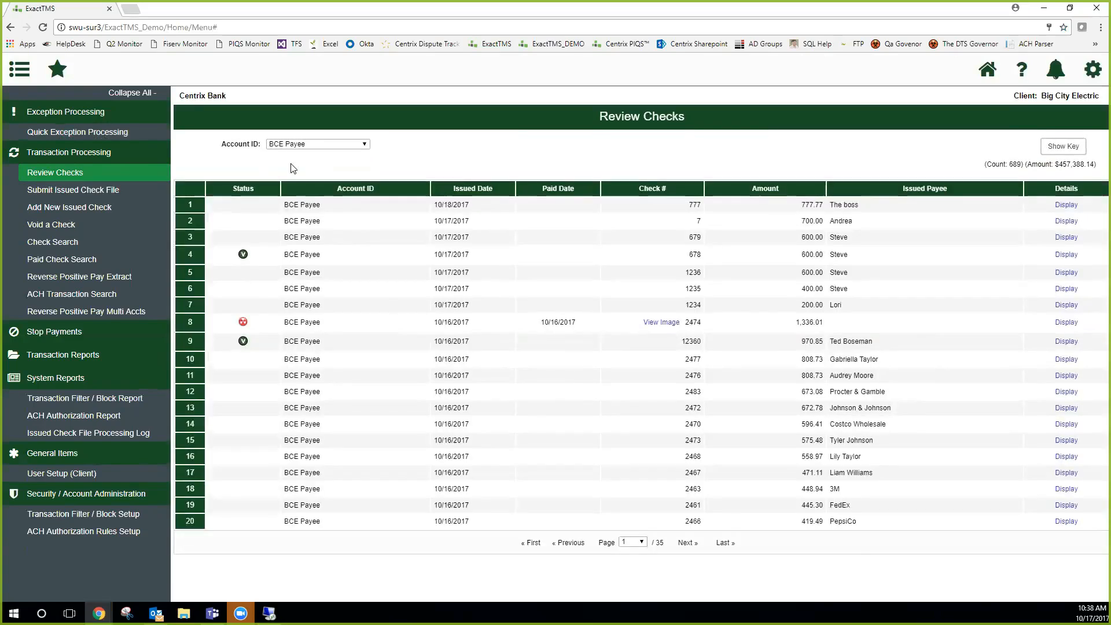
pyautogui.click(312, 144)
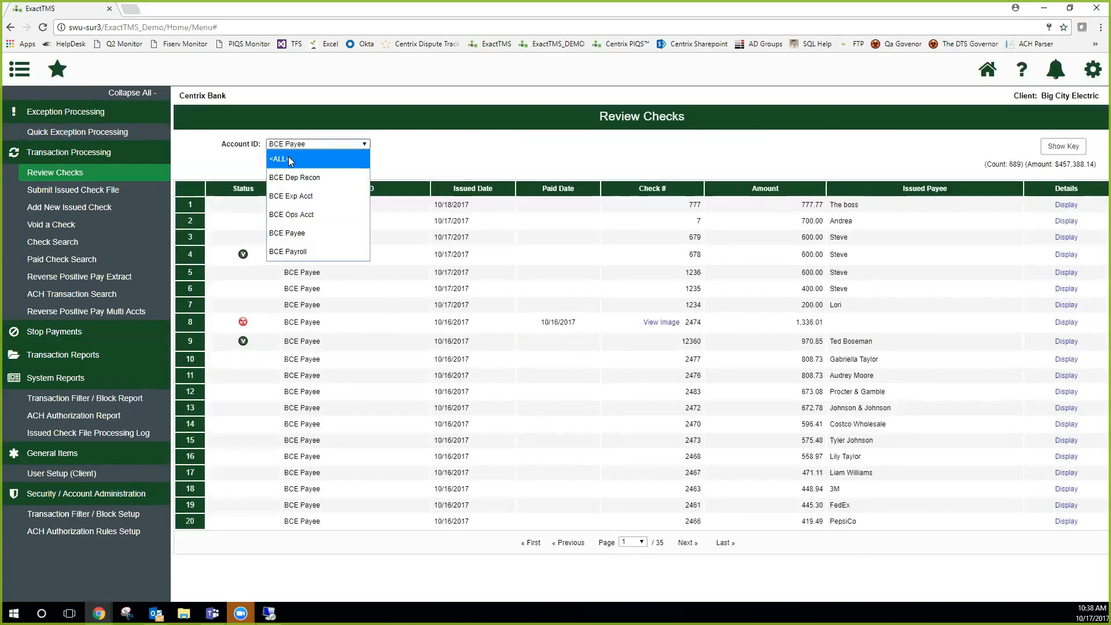
pyautogui.click(290, 154)
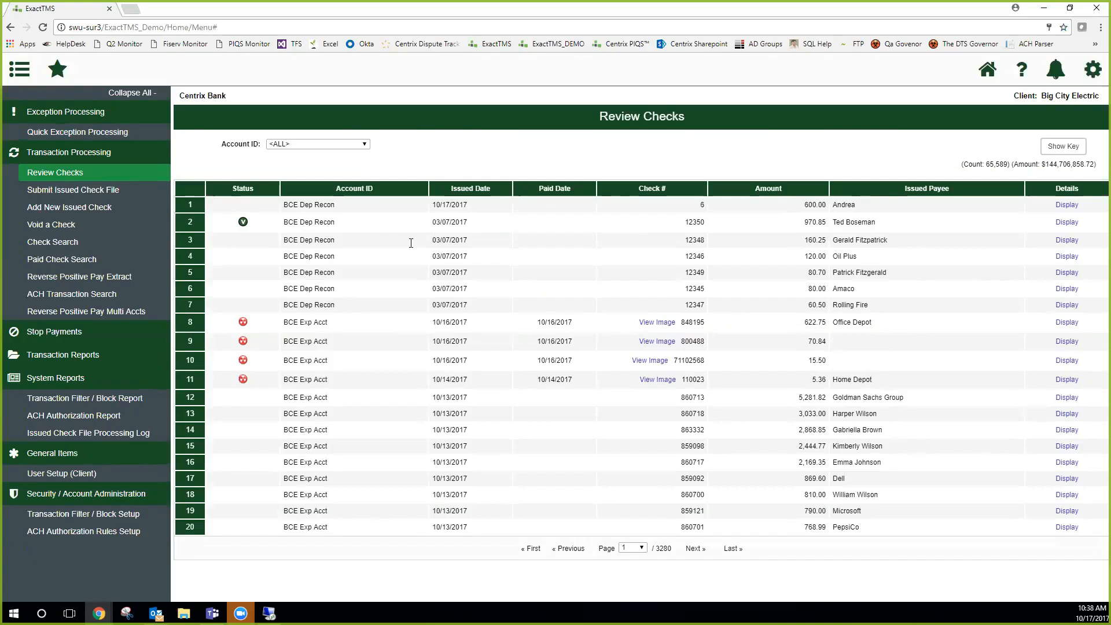
# Display the first check's details, examine its fields such as the trace number, and hide the details again
pyautogui.click(1069, 206)
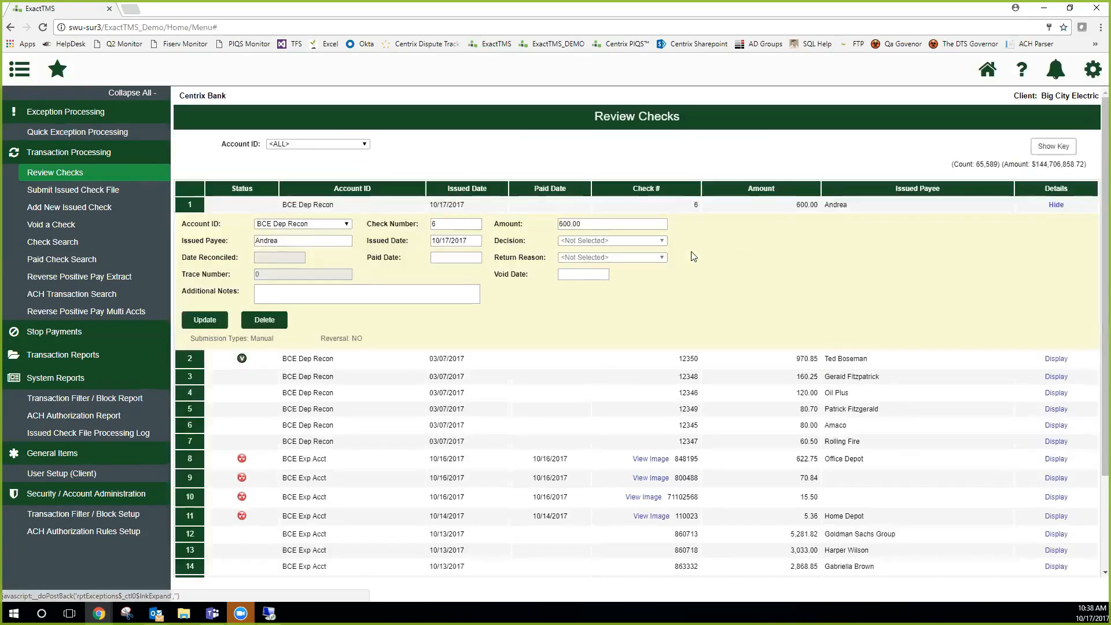
pyautogui.doubleClick(274, 271)
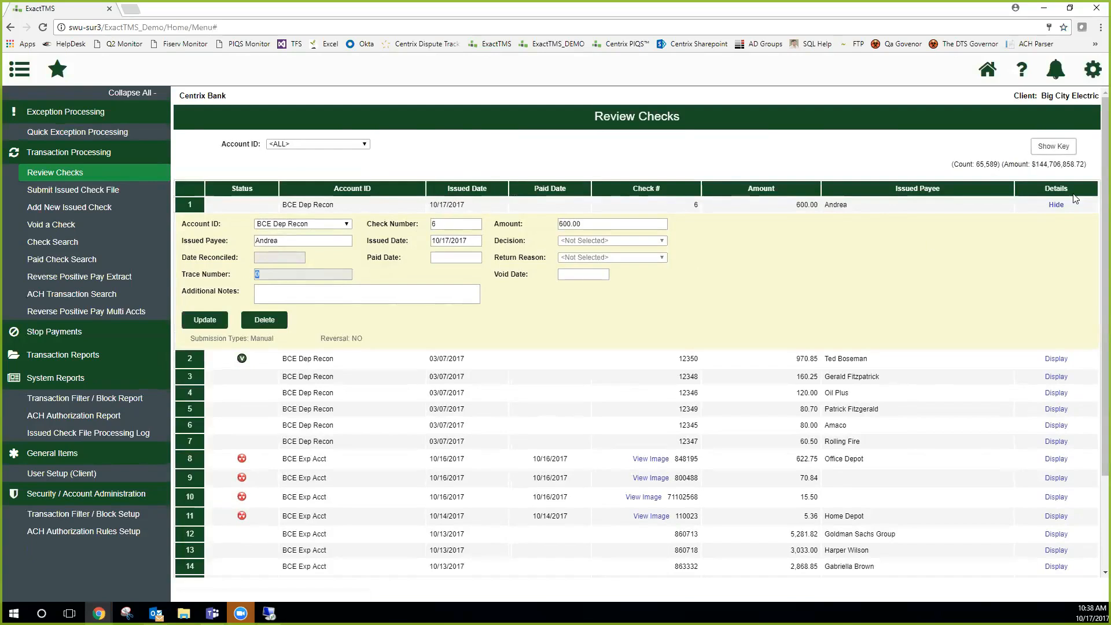
pyautogui.click(1056, 206)
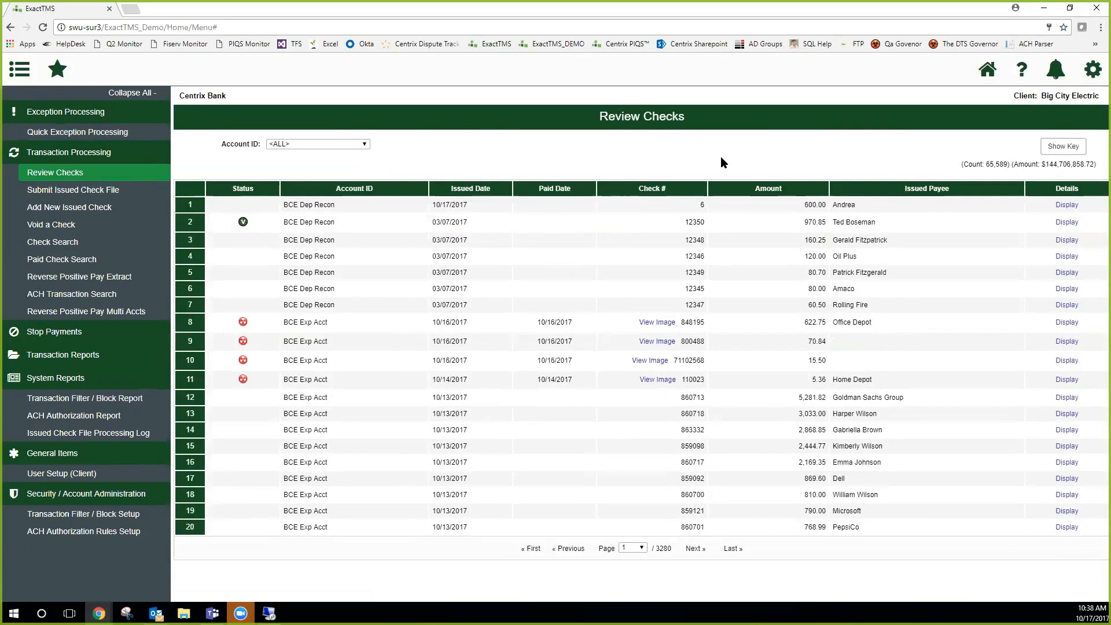
# Show the key of check status icons, move it clear of the page edge to read it, and close it
pyautogui.click(1064, 146)
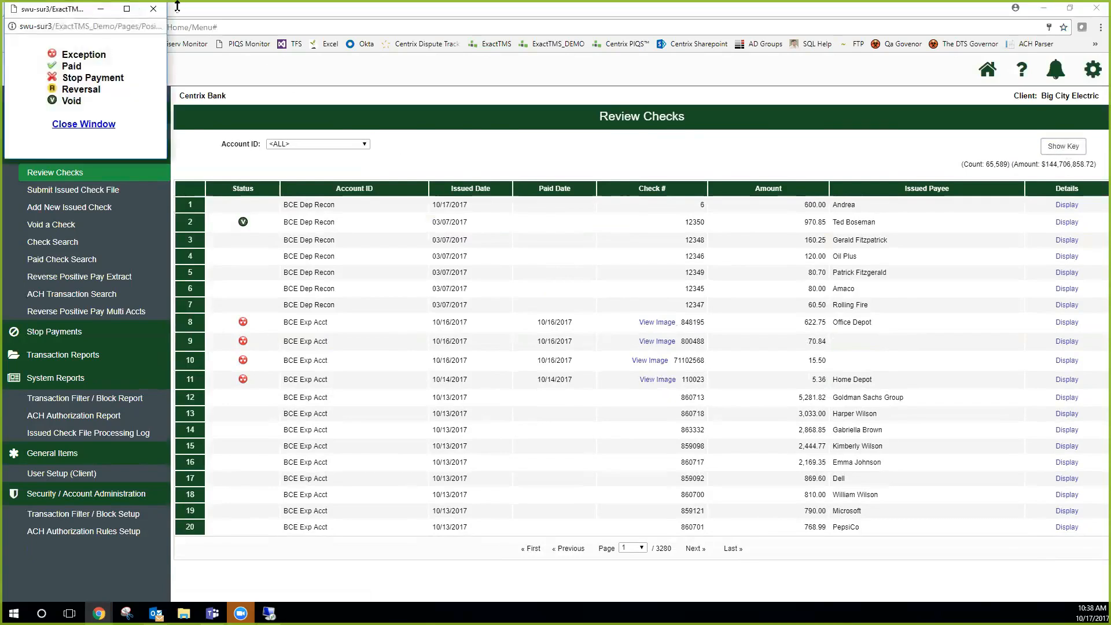
pyautogui.moveTo(85, 14); pyautogui.dragTo(551, 152)
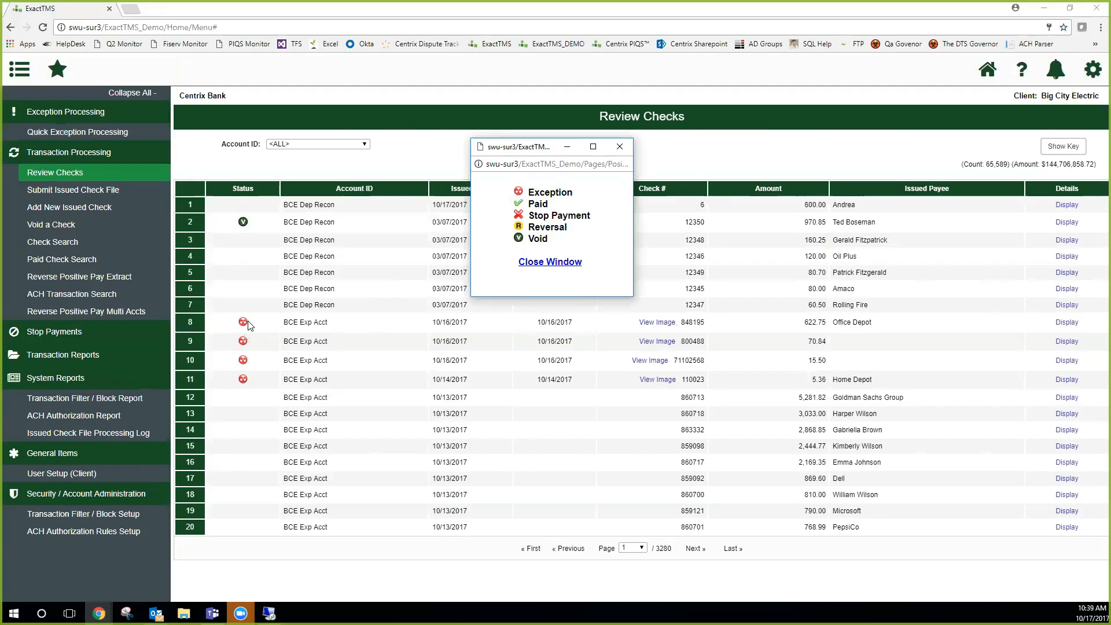
pyautogui.click(619, 147)
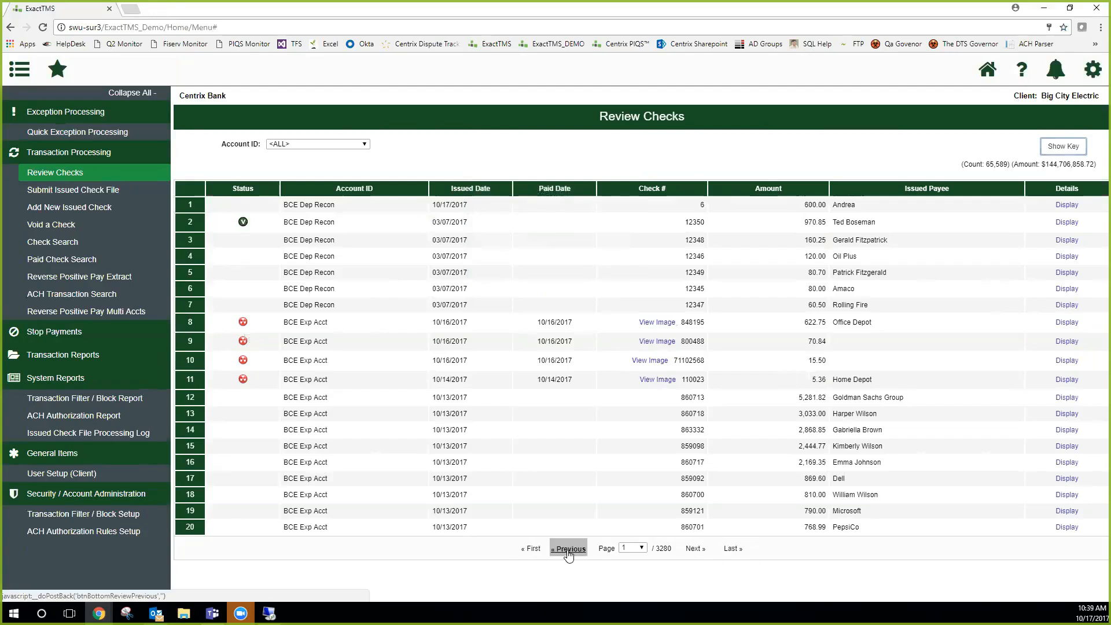
# Look over the page selector and page navigation of the check list, staying on the first page
pyautogui.click(640, 548)
pyautogui.scroll(-5, 626, 386)
pyautogui.click(730, 478)
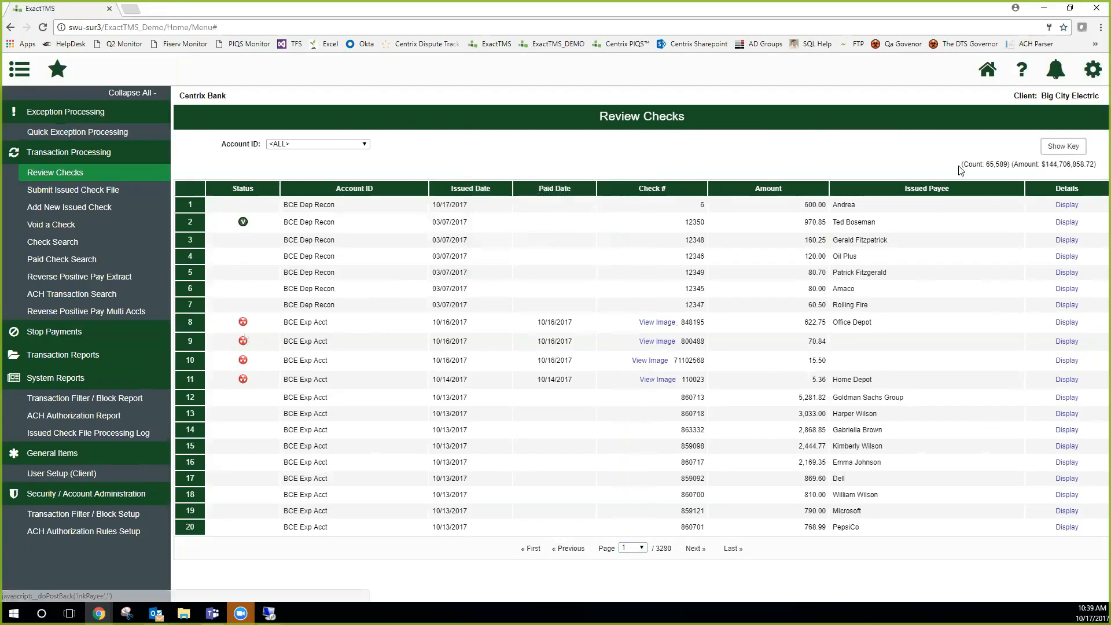
# Examine the check count and total amount of Review Checks, and read the page's help before closing it
pyautogui.moveTo(1098, 164); pyautogui.dragTo(997, 160)
pyautogui.click(985, 162)
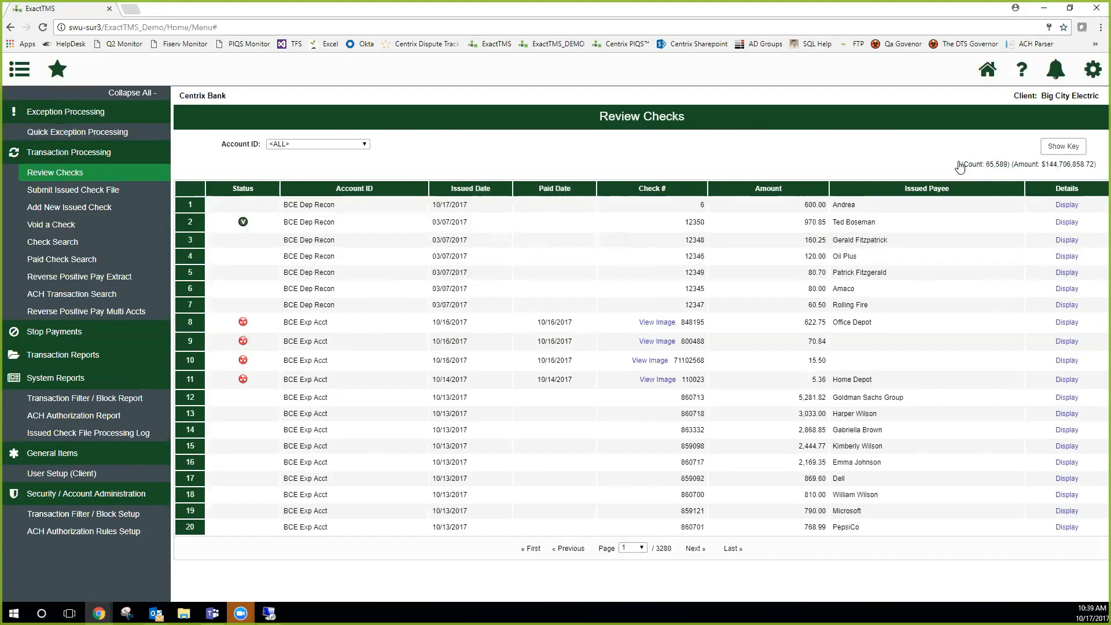
pyautogui.click(1019, 72)
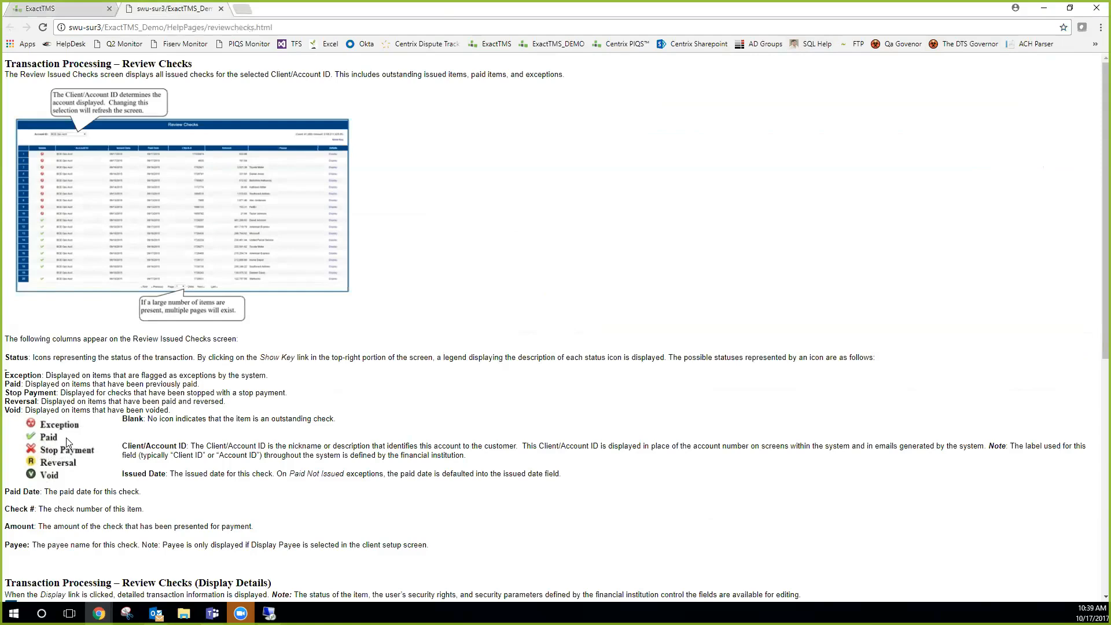
pyautogui.click(222, 9)
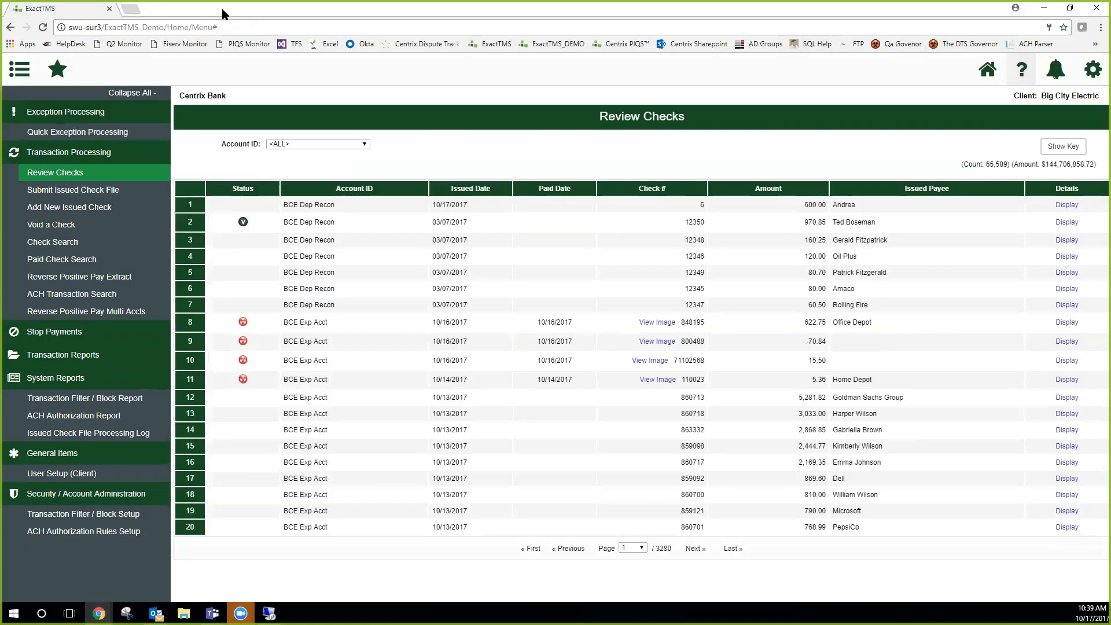
# Fill in the Void a Check form for BCE Payee with check number 111, amount 12.0 and an issued date, without voiding anything
pyautogui.click(65, 226)
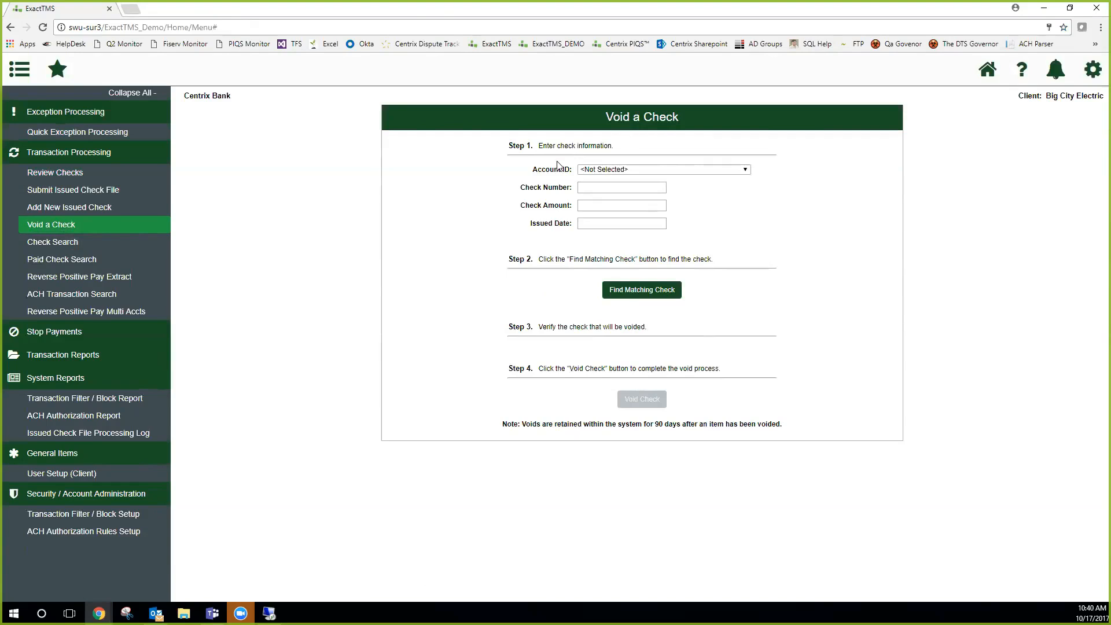
pyautogui.click(586, 172)
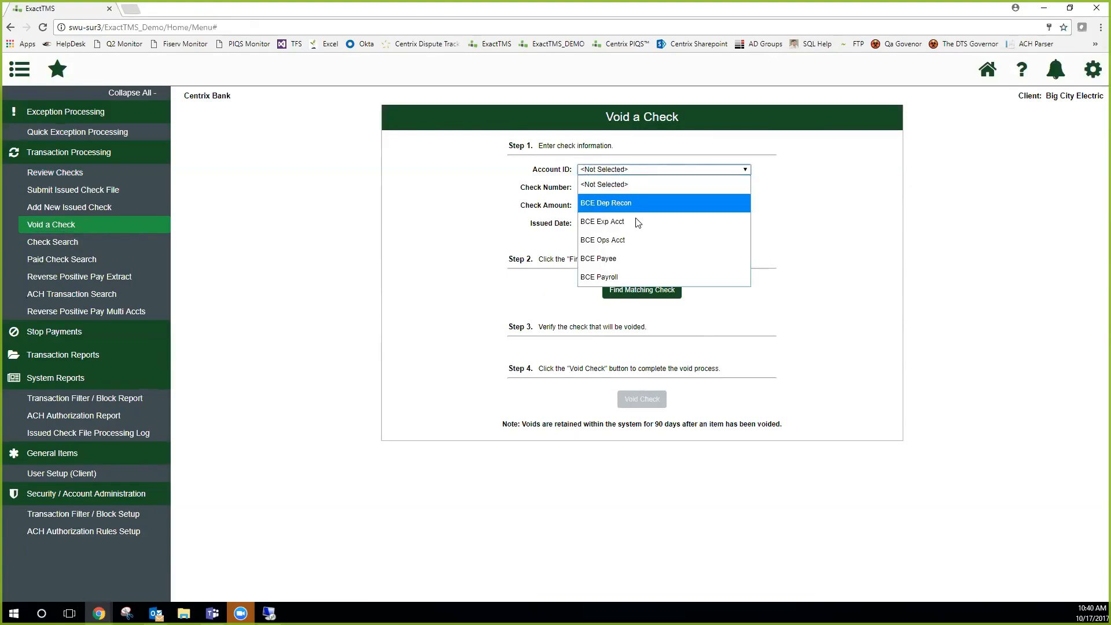
pyautogui.click(626, 258)
pyautogui.click(592, 188)
pyautogui.write('111')
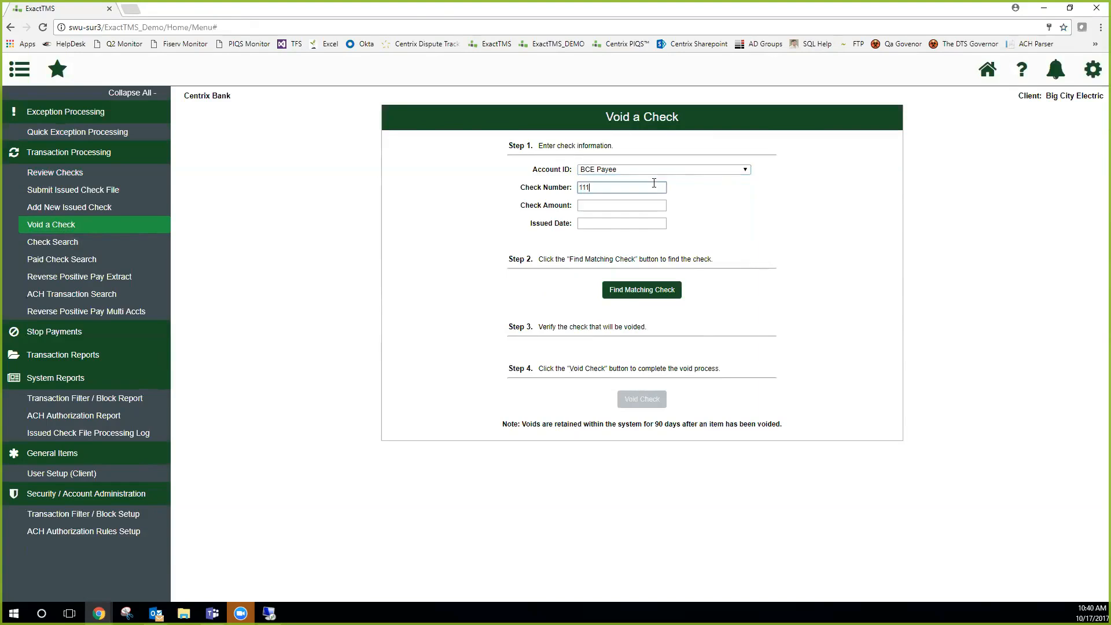
pyautogui.click(631, 210)
pyautogui.write('12.0')
pyautogui.click(626, 223)
pyautogui.click(606, 296)
pyautogui.click(935, 206)
# Open Check Search and look at the available account choices without selecting any
pyautogui.click(77, 242)
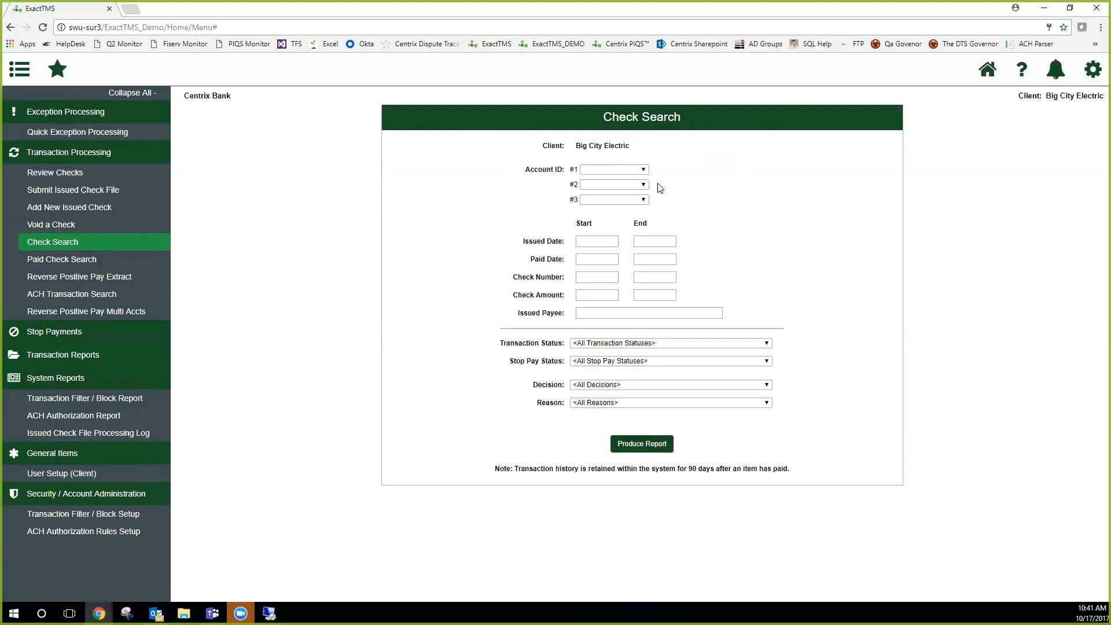
pyautogui.moveTo(631, 146); pyautogui.dragTo(559, 173)
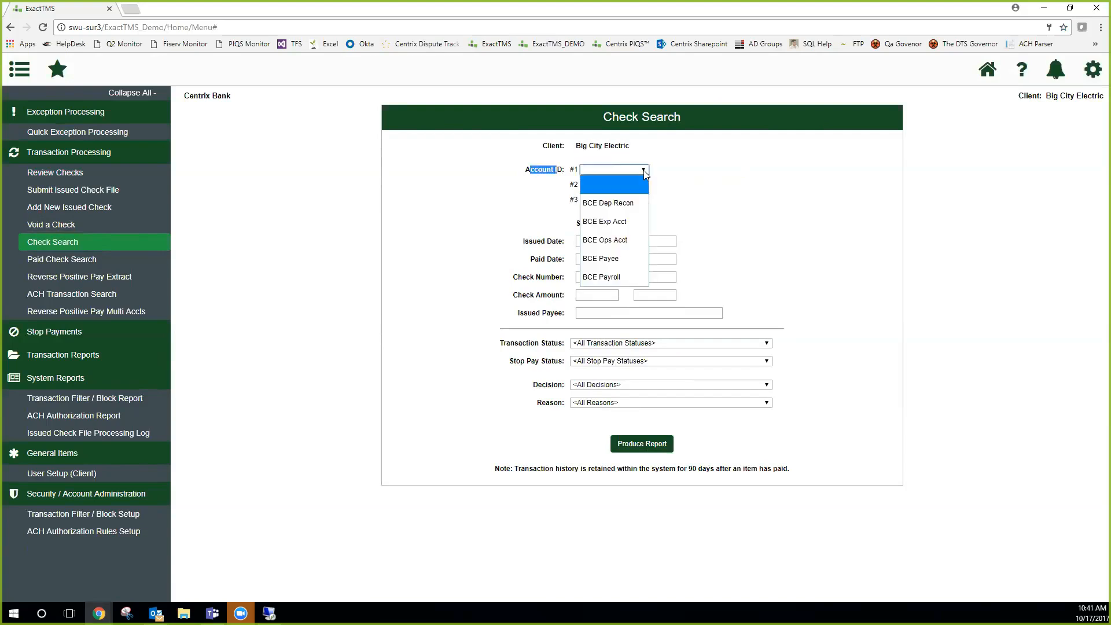
pyautogui.click(704, 168)
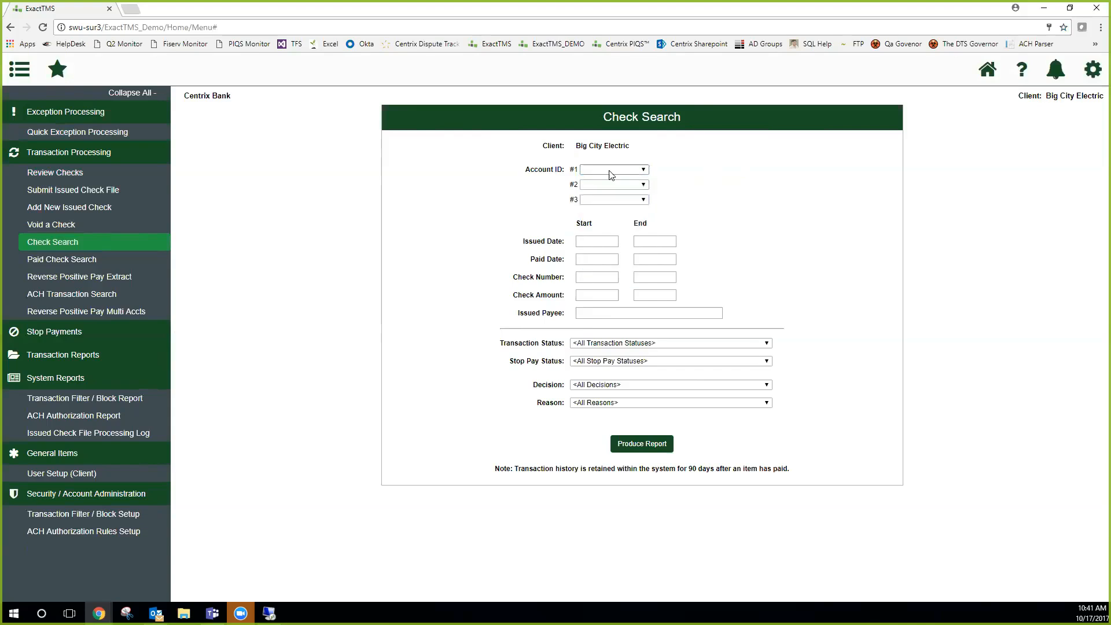
pyautogui.click(645, 173)
pyautogui.click(758, 193)
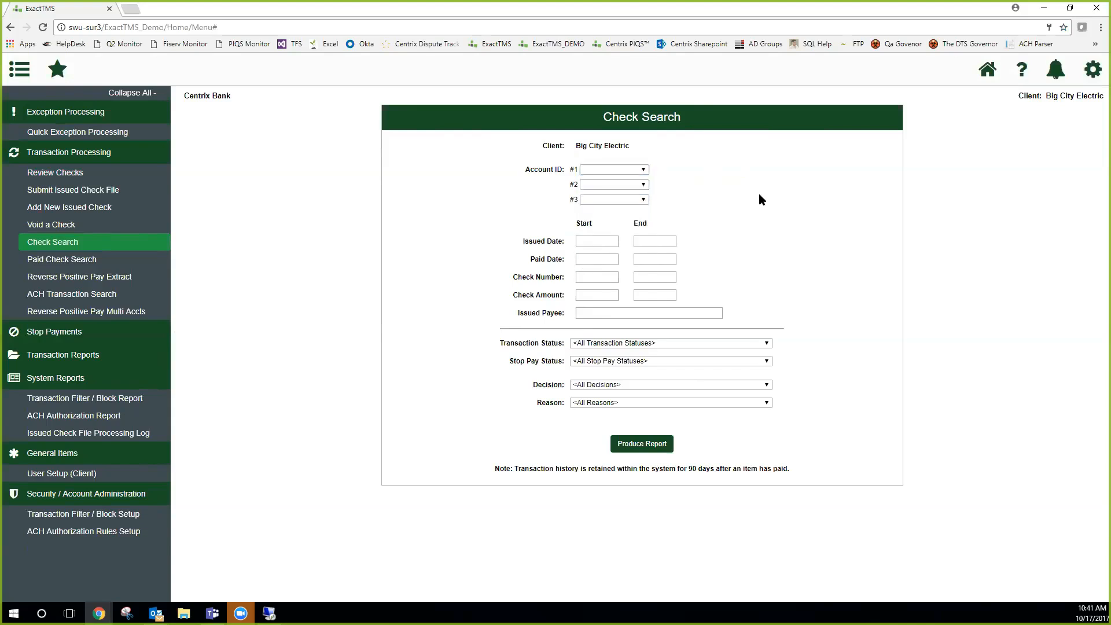
pyautogui.click(605, 171)
pyautogui.click(690, 172)
# Examine the date, check number, amount, payee, status and decision filters, including the list of reasons
pyautogui.moveTo(532, 242); pyautogui.dragTo(554, 313)
pyautogui.moveTo(506, 343); pyautogui.dragTo(546, 386)
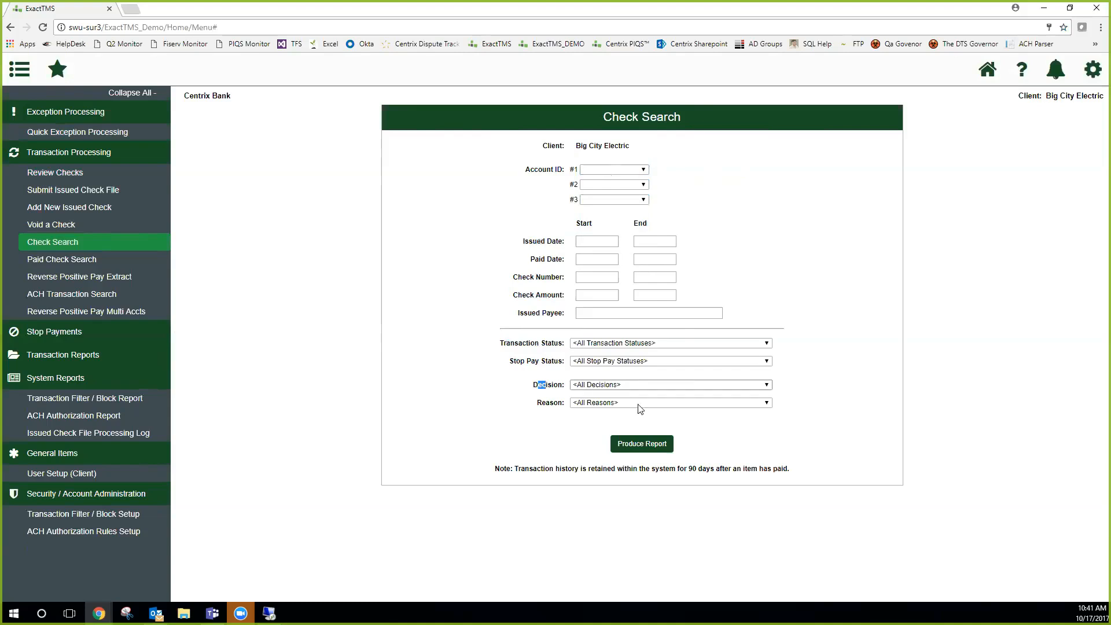
pyautogui.click(620, 406)
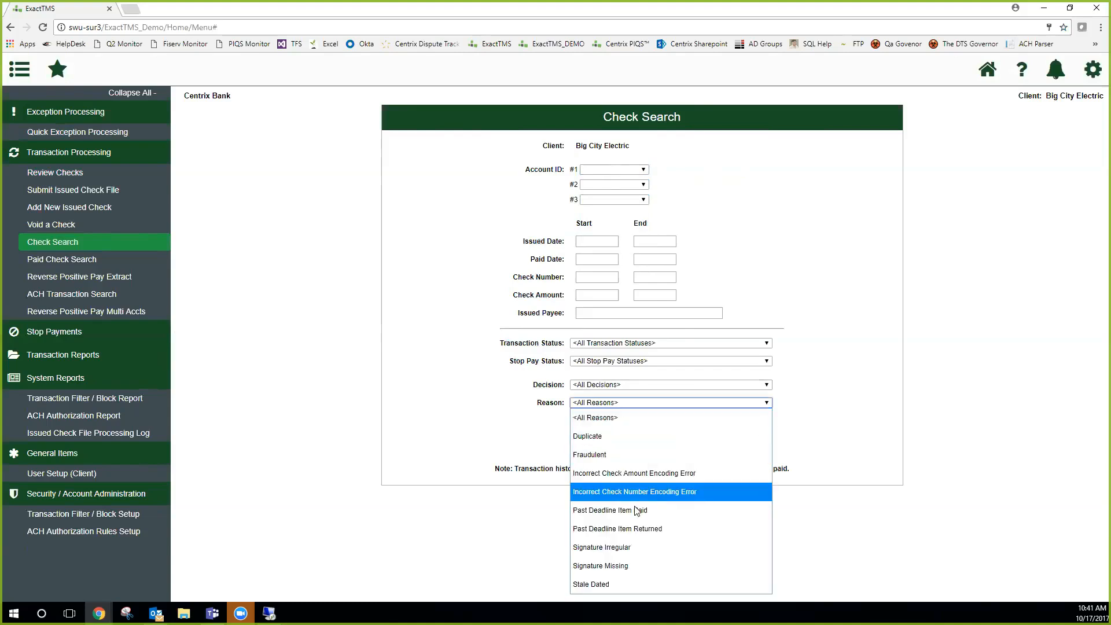
pyautogui.click(503, 473)
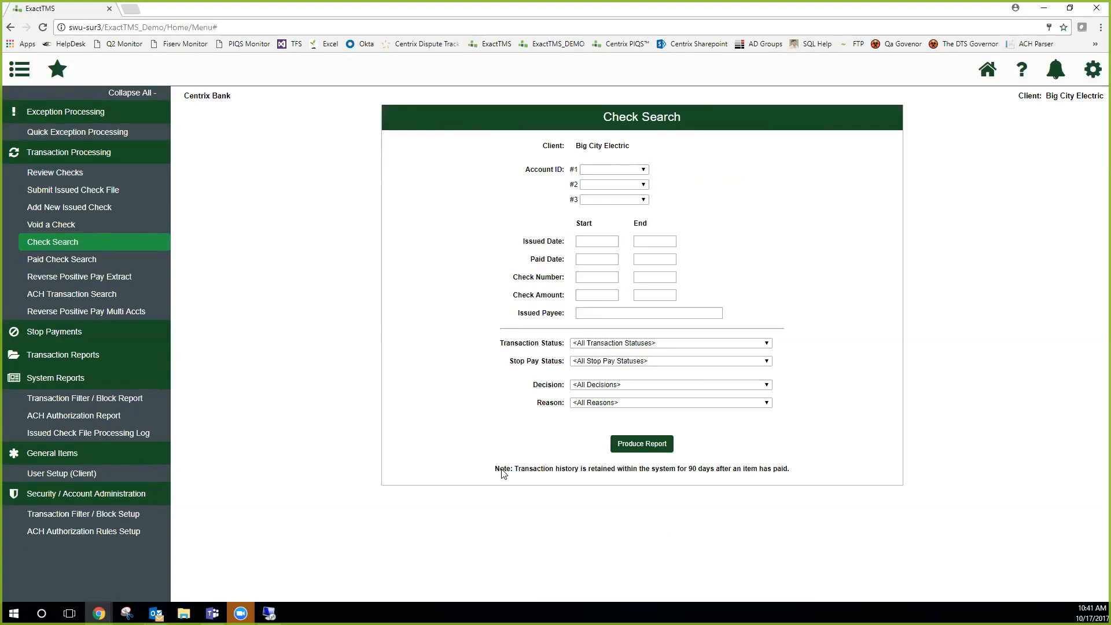
# Produce the Check Search report for checks of all accounts with a paid date starting 10/01/2017
pyautogui.click(581, 259)
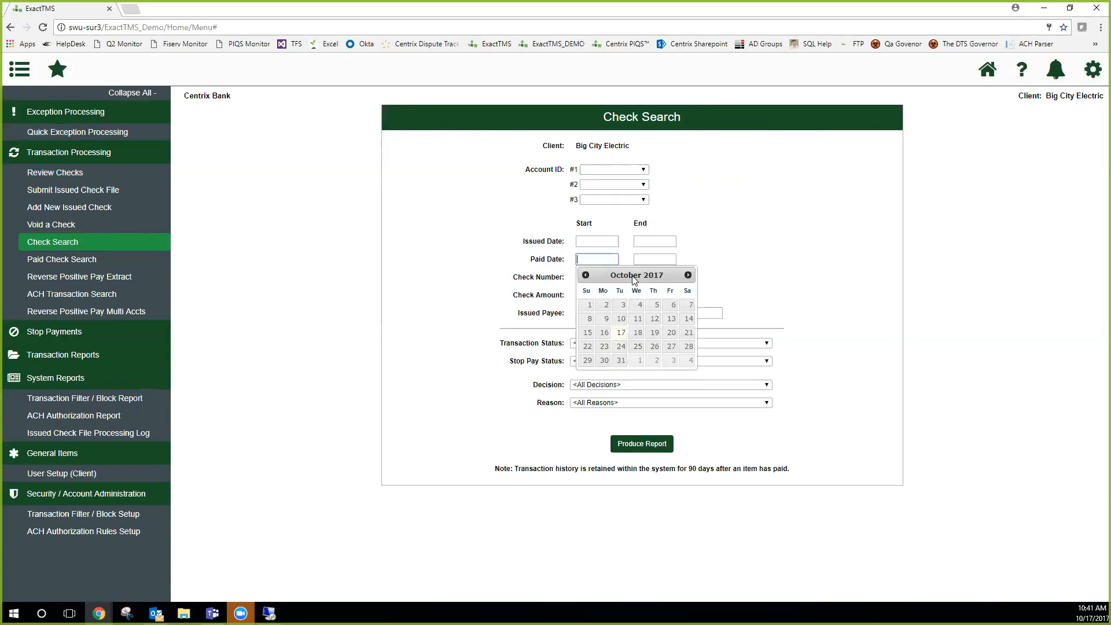
pyautogui.click(590, 303)
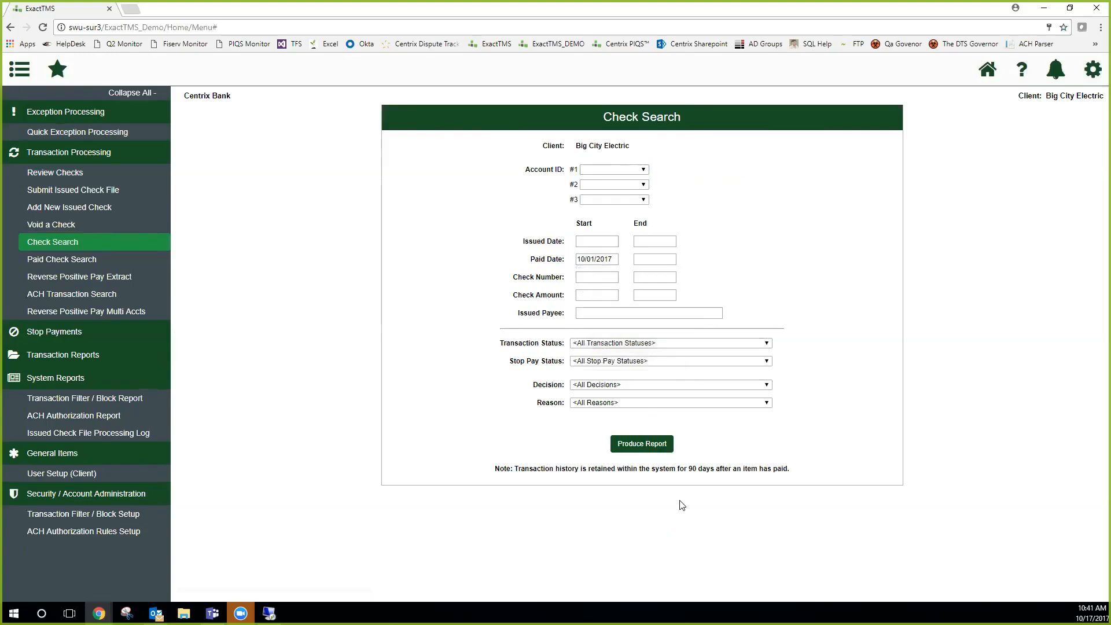
pyautogui.click(666, 445)
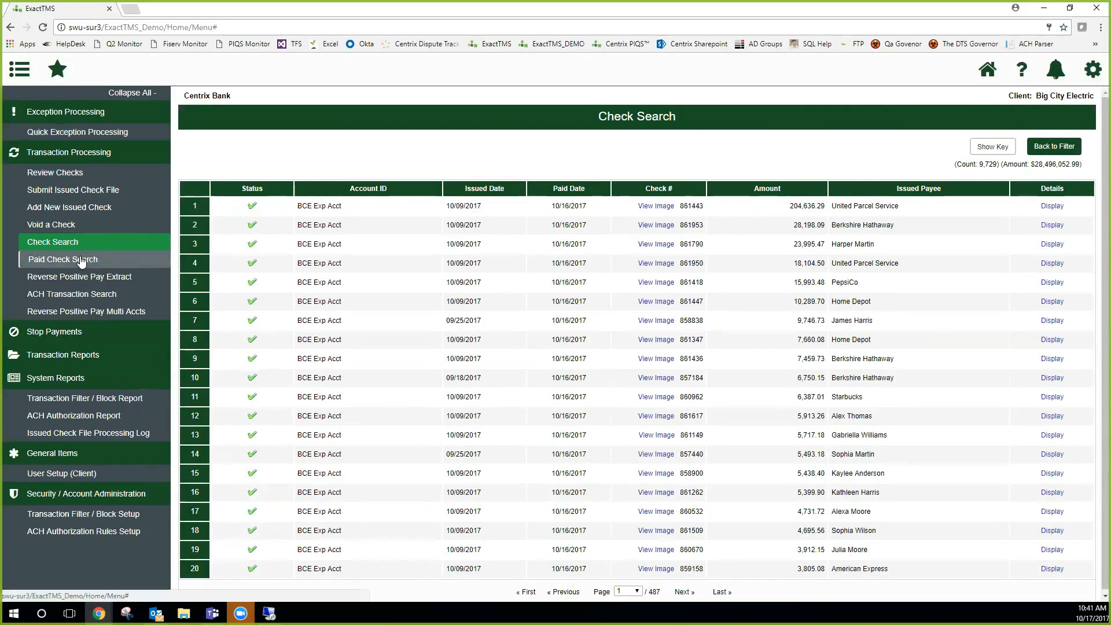
# Open Paid Check Search and produce its report with a paid date starting 10/01/2017
pyautogui.click(80, 261)
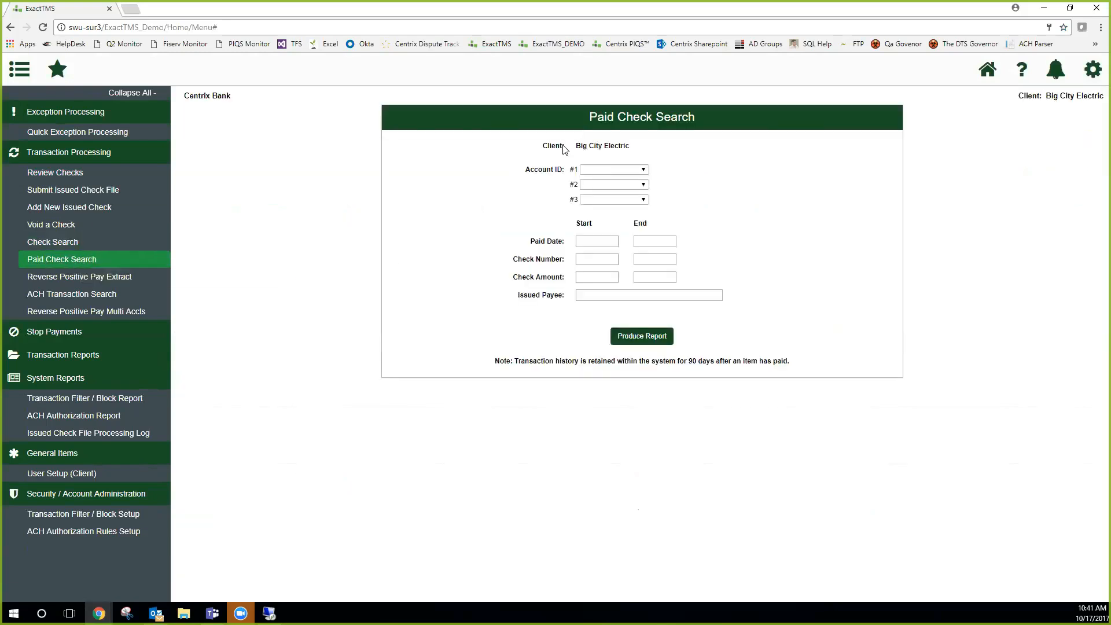
pyautogui.moveTo(587, 117); pyautogui.dragTo(713, 123)
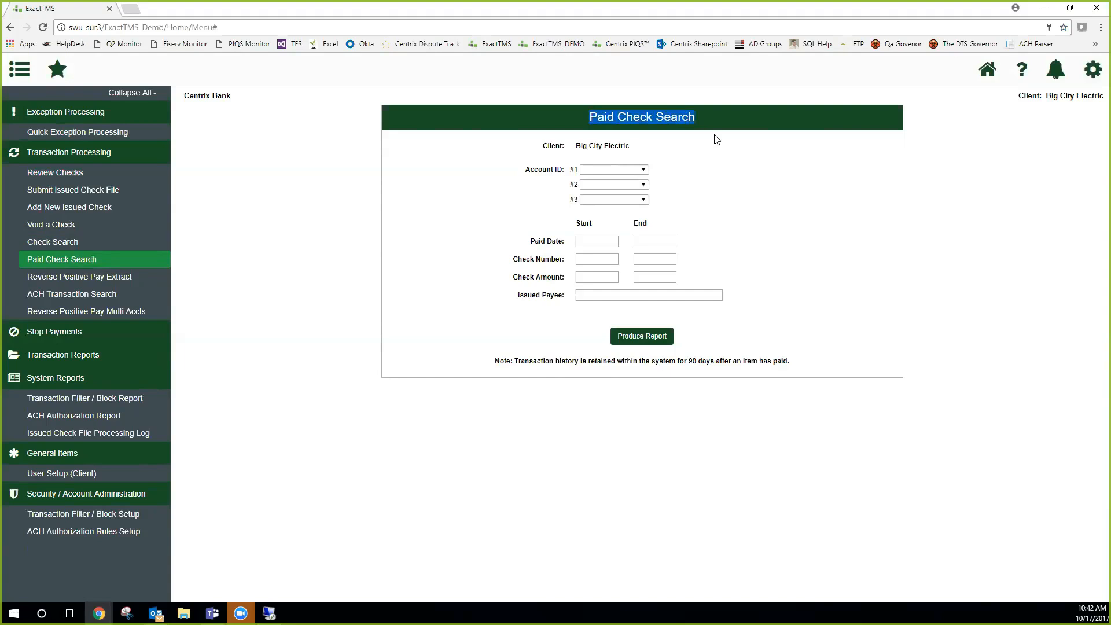
pyautogui.click(597, 241)
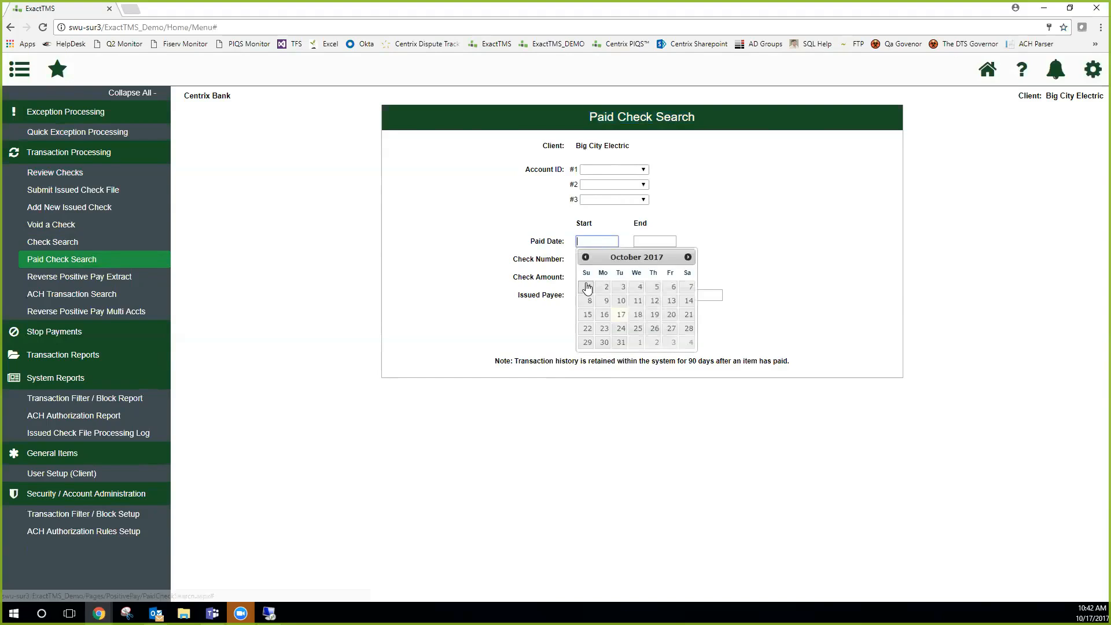
pyautogui.click(587, 288)
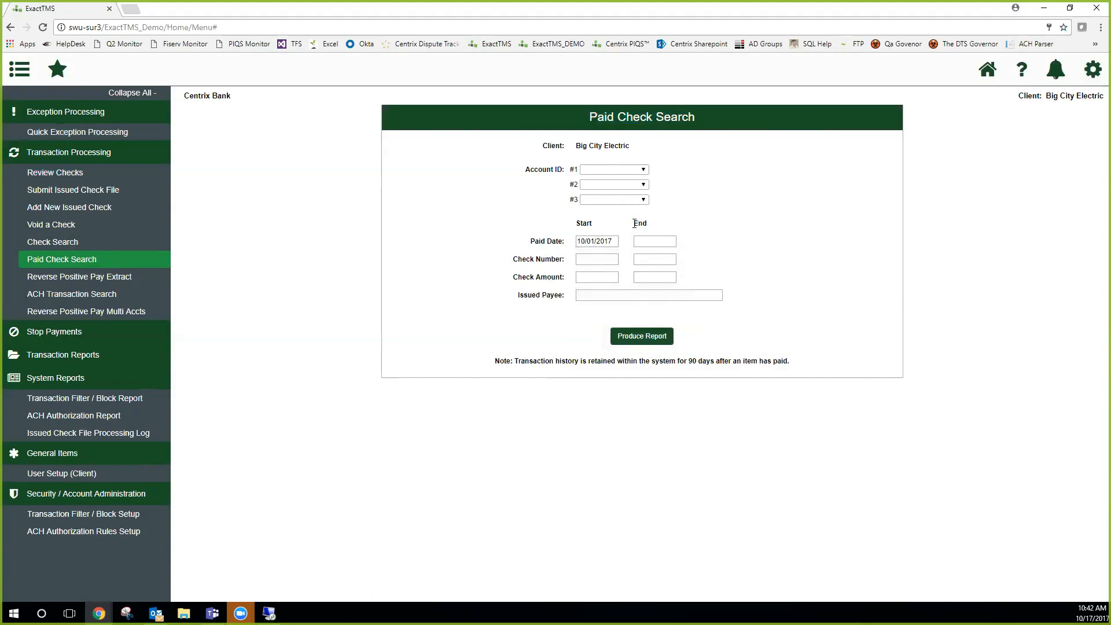
pyautogui.click(651, 336)
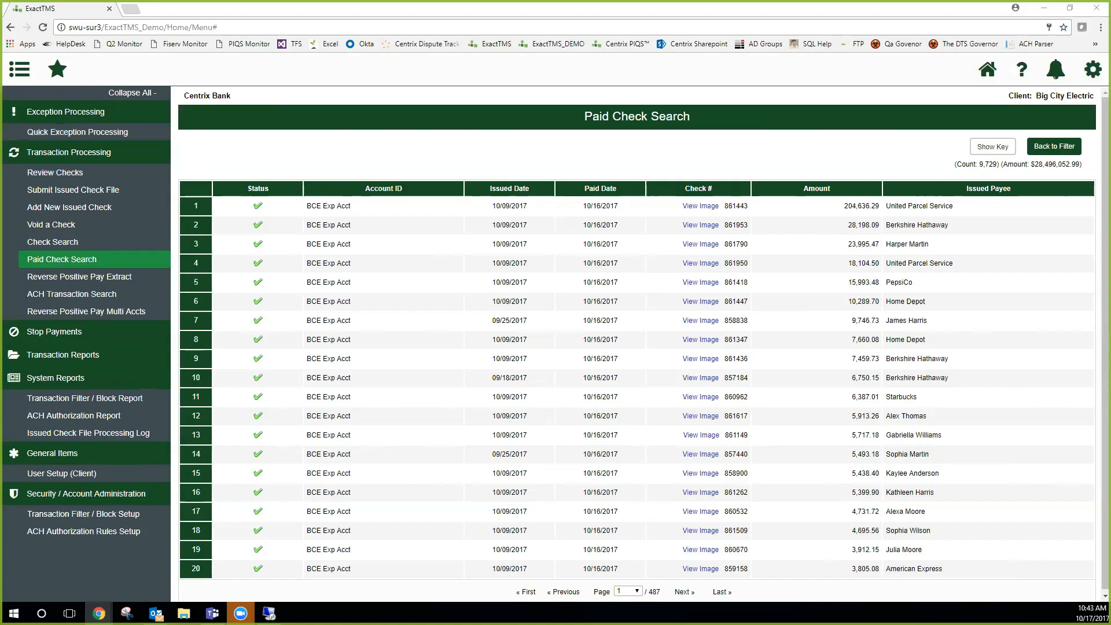
# Look through the transaction reports, open Outstanding Issued Checks and view its account choices without selecting one
pyautogui.click(114, 356)
pyautogui.scroll(-2, 112, 357)
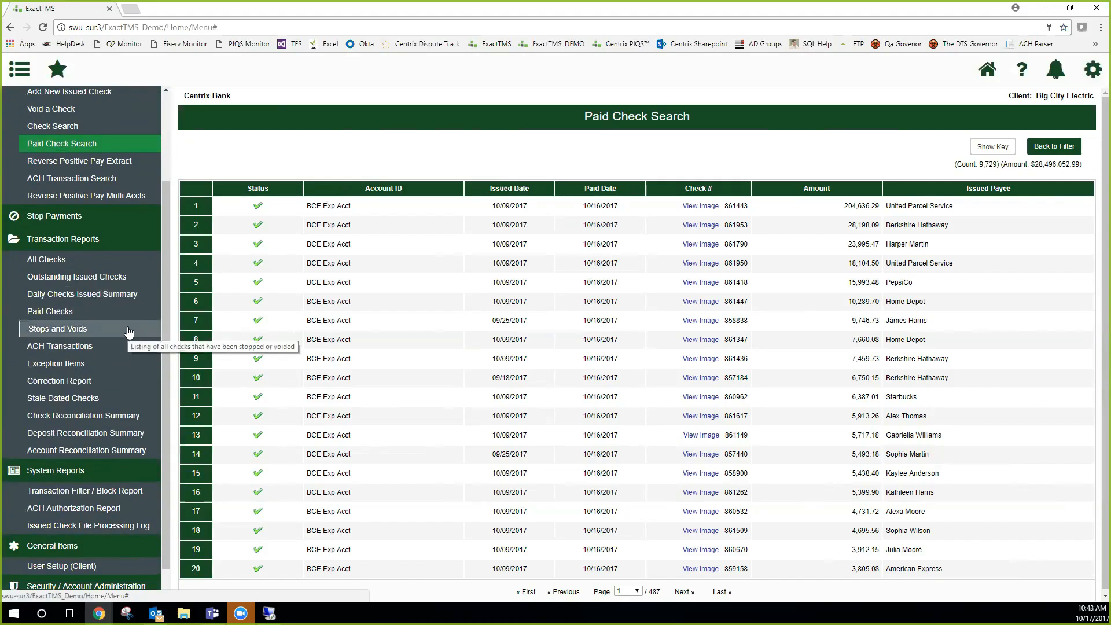
pyautogui.scroll(-1, 95, 223)
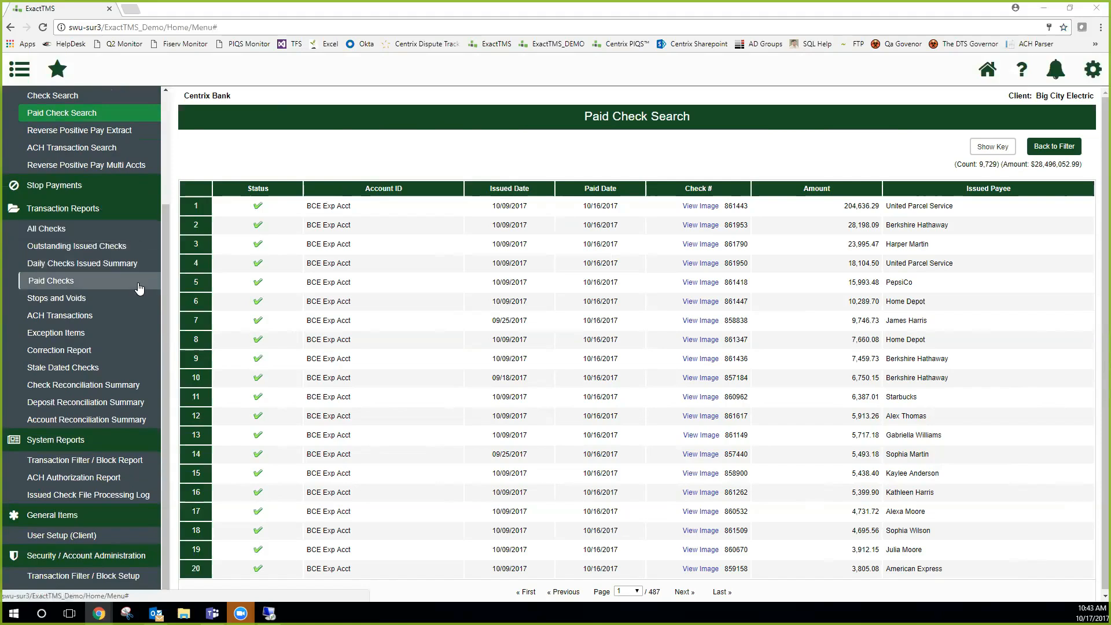
pyautogui.click(86, 248)
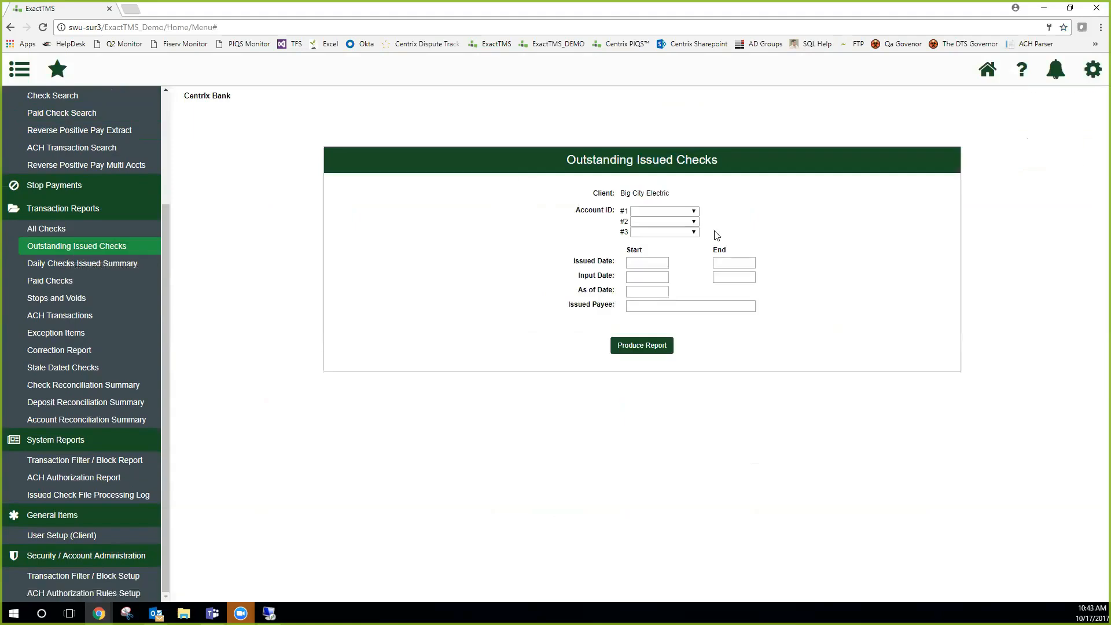
pyautogui.click(647, 212)
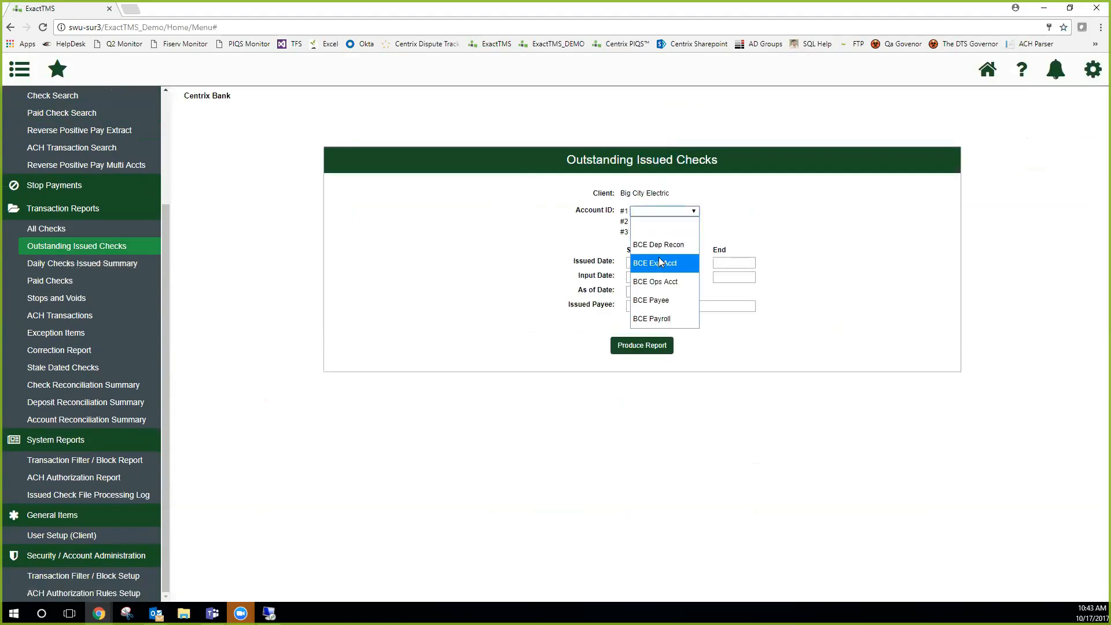
pyautogui.press('Escape')
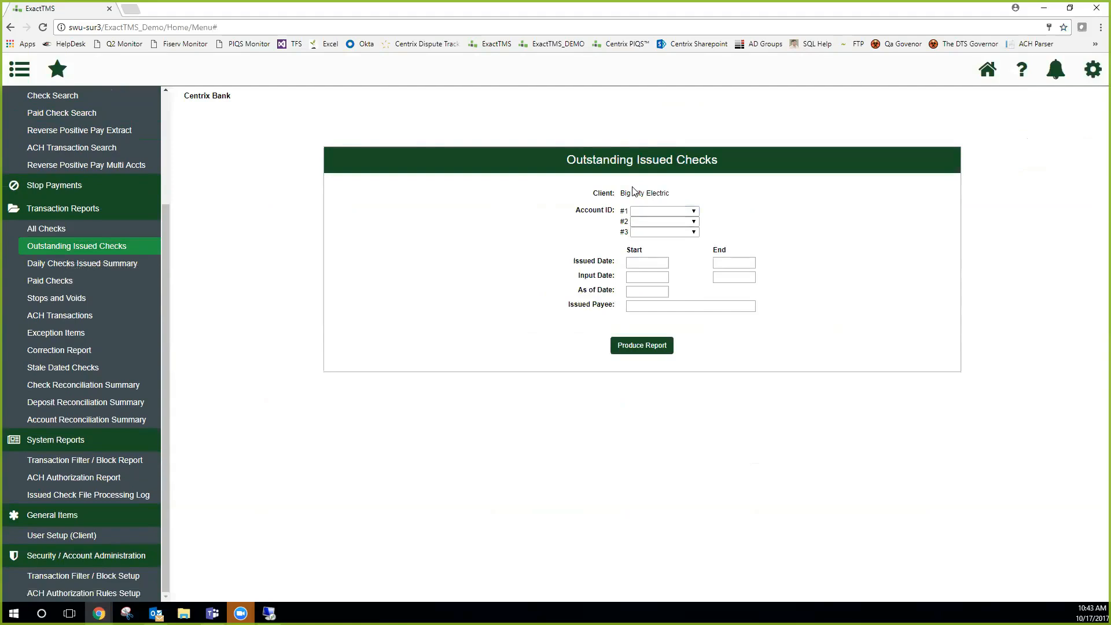
# Produce the Outstanding Issued Checks report for all accounts with an issued date starting 10/01/2017
pyautogui.moveTo(620, 193); pyautogui.dragTo(678, 195)
pyautogui.click(636, 261)
pyautogui.click(640, 311)
pyautogui.click(654, 346)
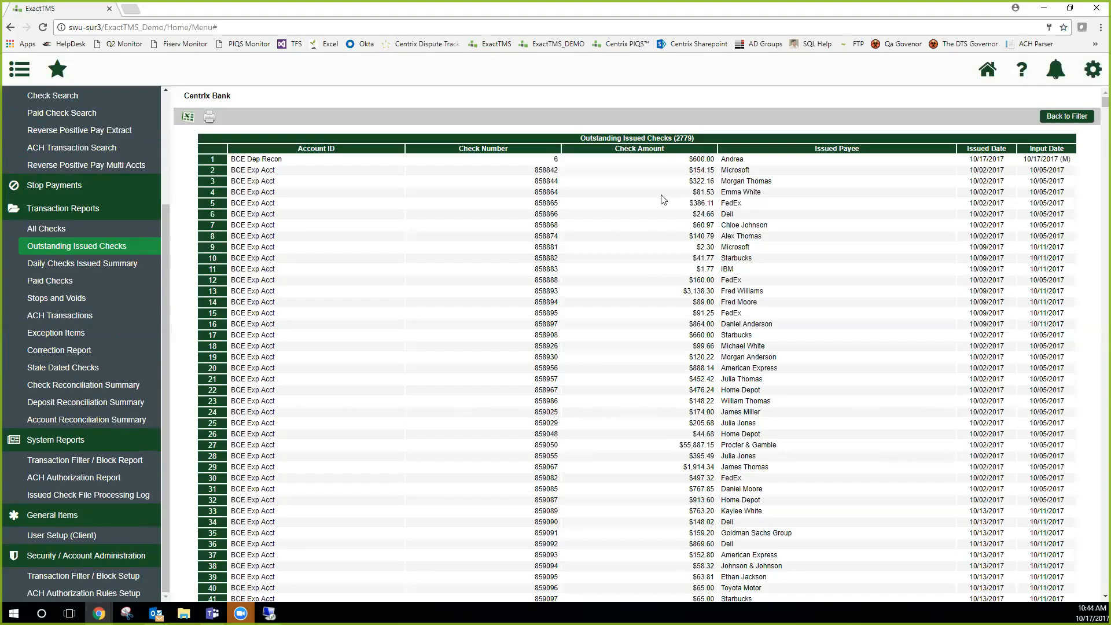
# Examine the outstanding checks report from its title down to the total at the end, and return to the beginning
pyautogui.moveTo(697, 138); pyautogui.dragTo(606, 136)
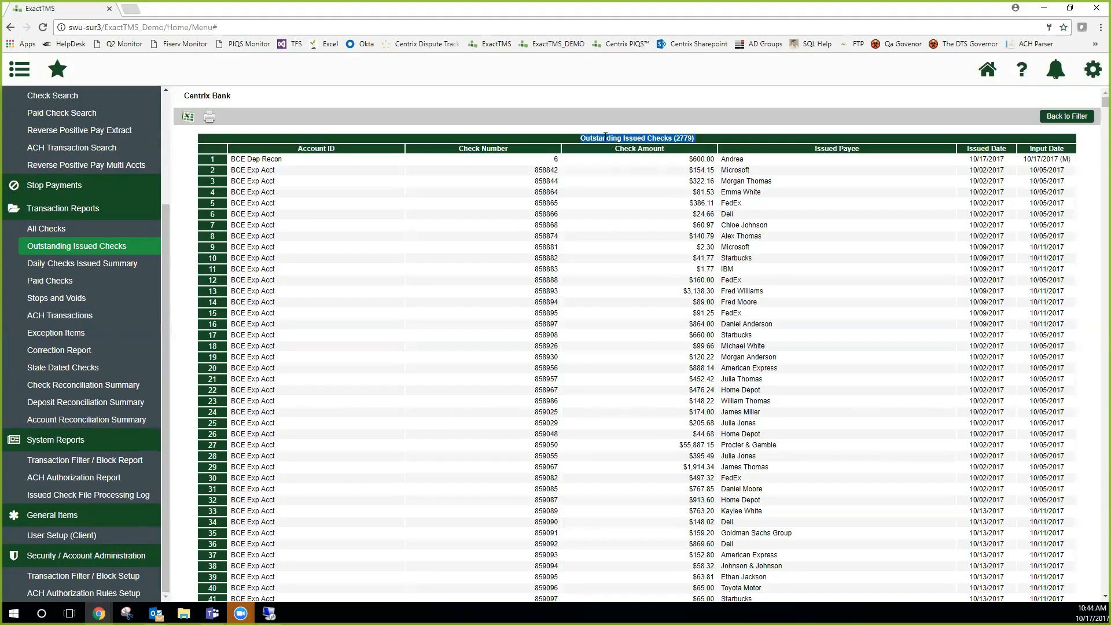
pyautogui.scroll(-20, 605, 347)
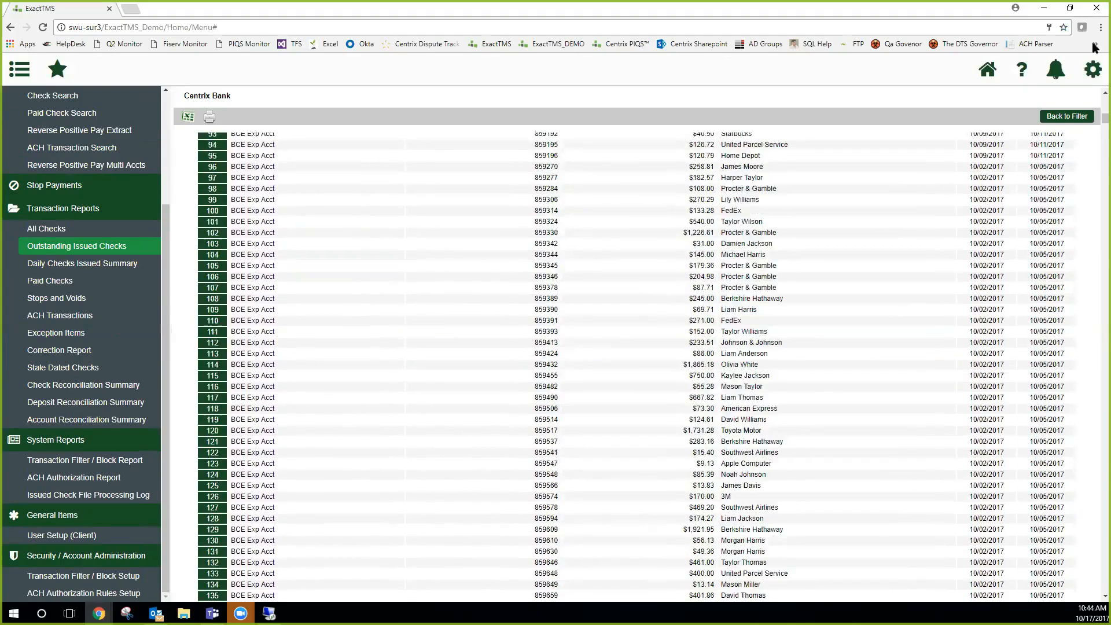
pyautogui.moveTo(1098, 109); pyautogui.dragTo(1092, 134)
pyautogui.scroll(-15, 1095, 145)
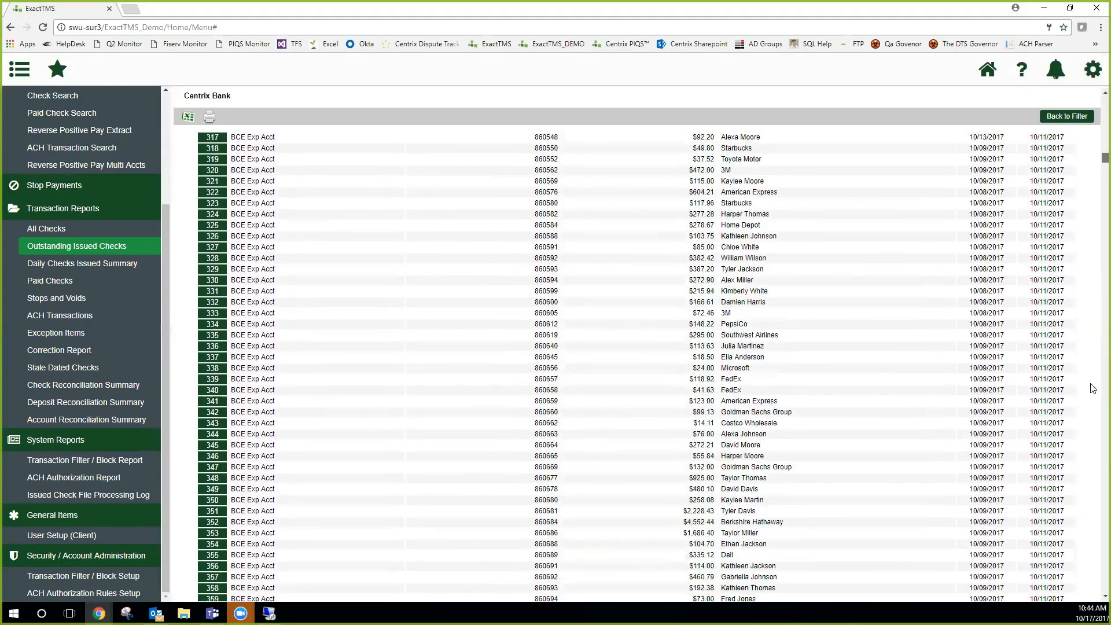
pyautogui.moveTo(1094, 389); pyautogui.dragTo(1086, 582)
pyautogui.moveTo(668, 543); pyautogui.dragTo(739, 547)
pyautogui.moveTo(1102, 585); pyautogui.dragTo(1096, 88)
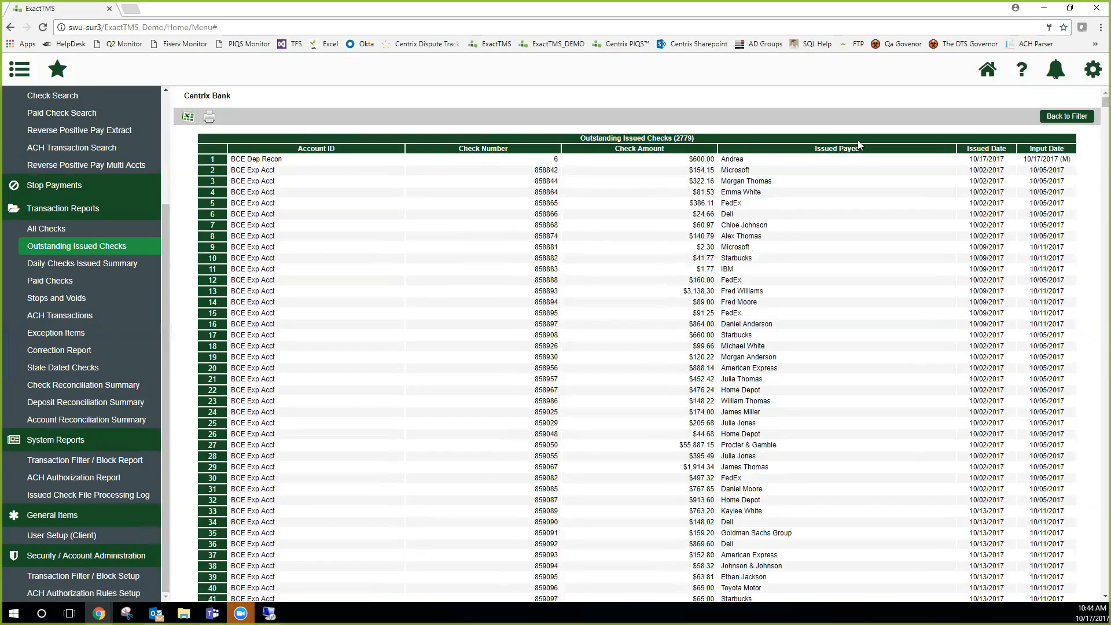
# Examine the report's account, check number, amount, payee and date columns, and return to the report filter
pyautogui.doubleClick(322, 156)
pyautogui.doubleClick(547, 181)
pyautogui.moveTo(689, 181); pyautogui.dragTo(719, 184)
pyautogui.click(725, 181)
pyautogui.click(724, 186)
pyautogui.moveTo(974, 181); pyautogui.dragTo(1063, 182)
pyautogui.click(1067, 116)
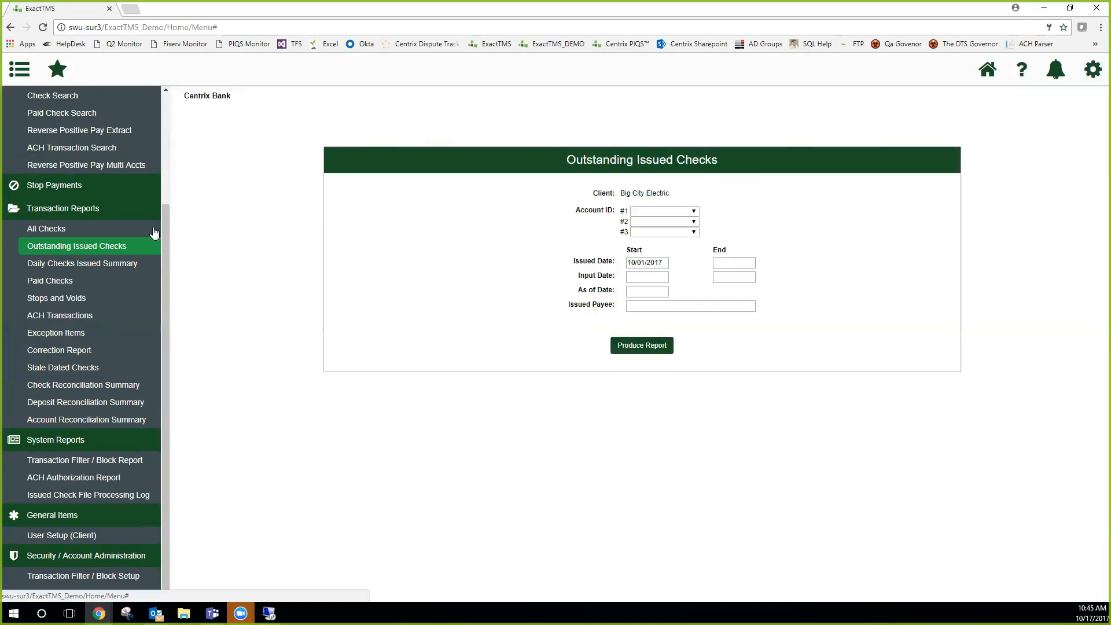
# Open Daily Checks Issued Summary and request the report with both issued dates set to 10/10/2017, closing the resulting message
pyautogui.click(106, 265)
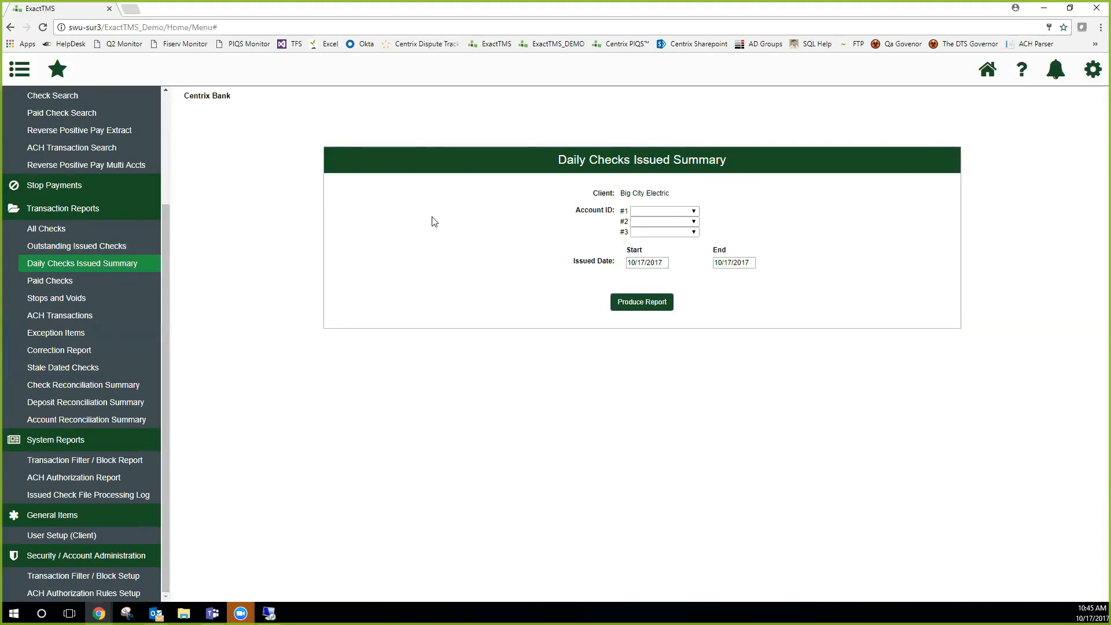
pyautogui.click(658, 264)
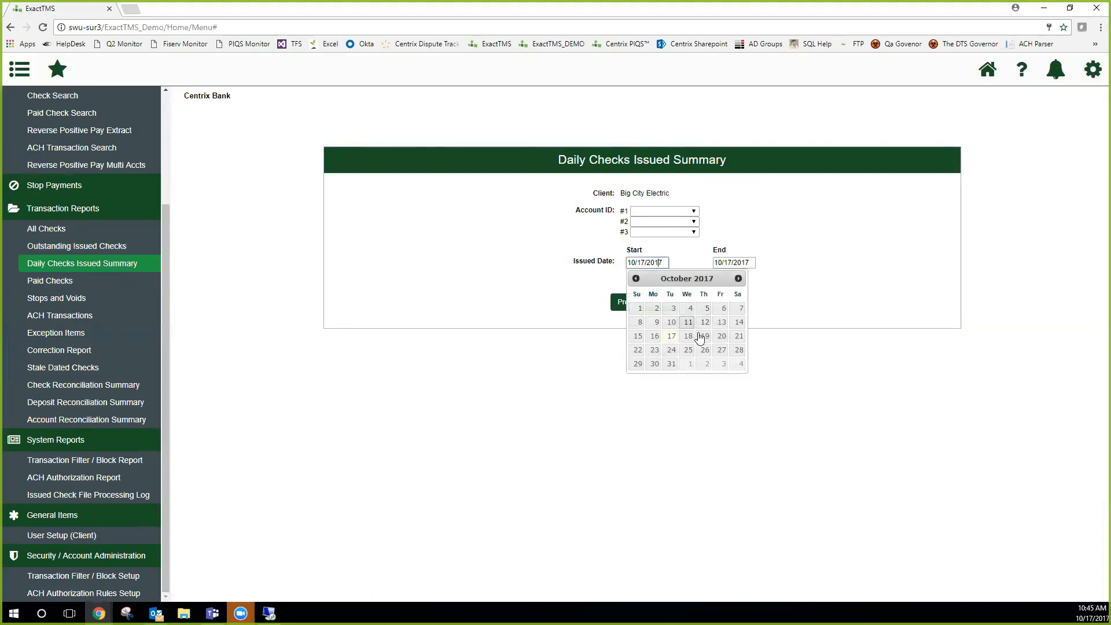
pyautogui.click(672, 322)
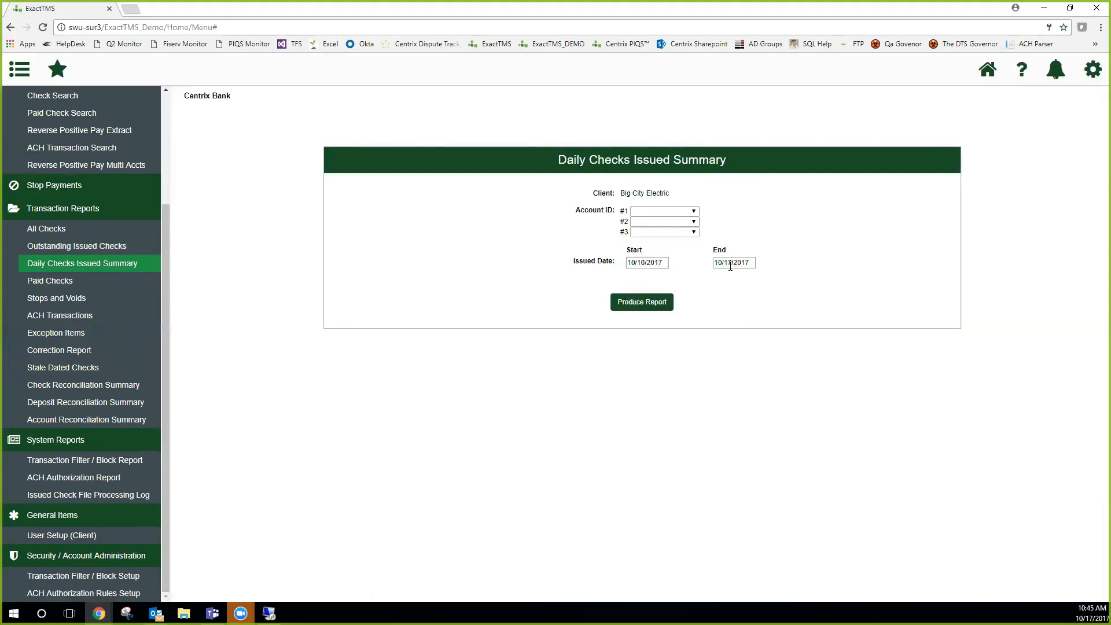
pyautogui.click(731, 266)
pyautogui.click(757, 322)
pyautogui.click(643, 303)
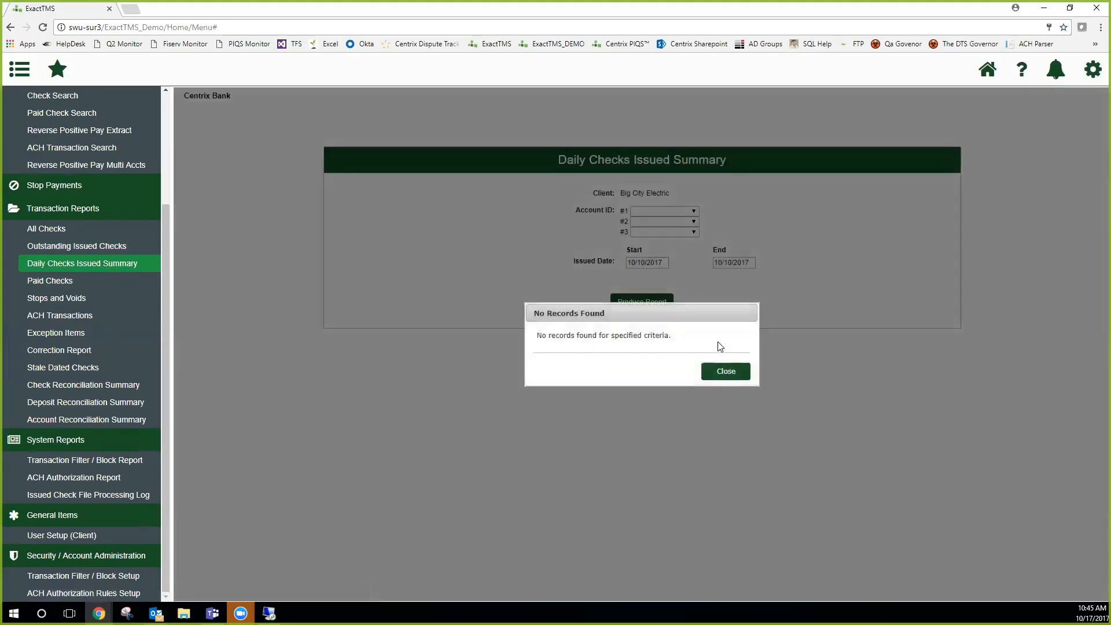
pyautogui.click(726, 371)
# Set the summary's issued start date to 10/01/2017 and produce the report
pyautogui.click(647, 262)
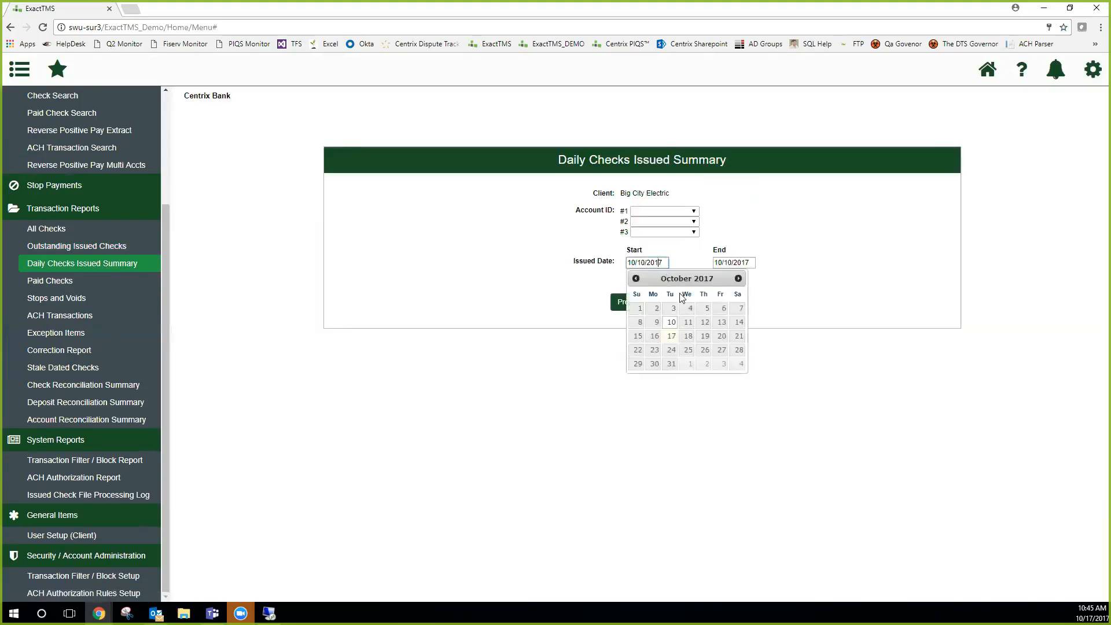
pyautogui.click(641, 308)
pyautogui.click(643, 302)
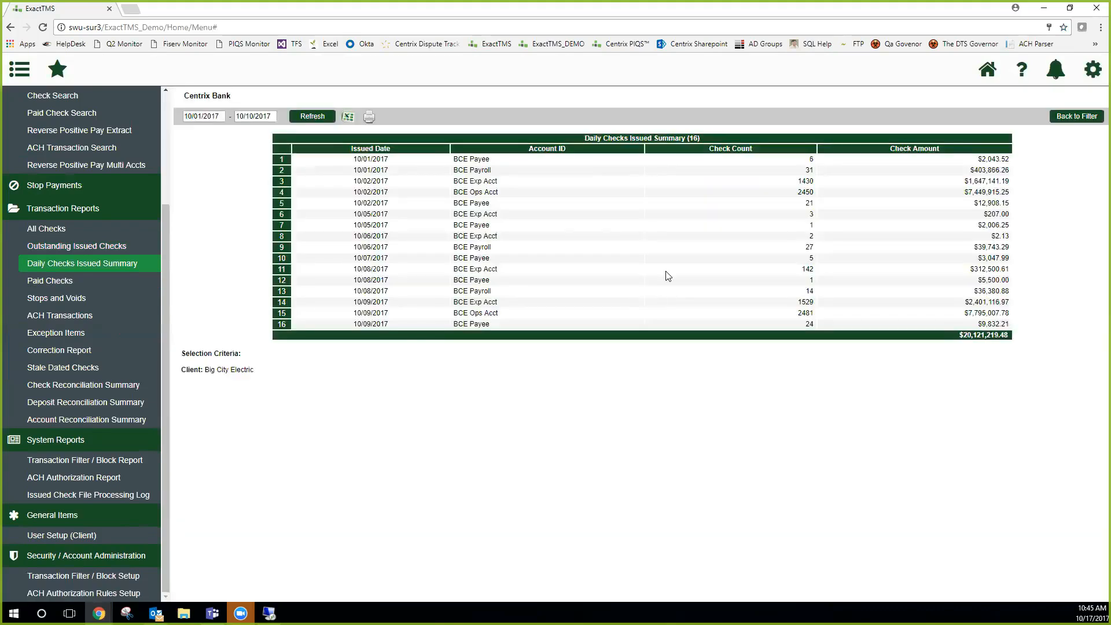
# Examine the daily summary's issued date, account, check count and check amount columns
pyautogui.moveTo(356, 159); pyautogui.dragTo(498, 160)
pyautogui.moveTo(799, 158); pyautogui.dragTo(833, 185)
pyautogui.click(986, 180)
pyautogui.moveTo(165, 264); pyautogui.dragTo(165, 258)
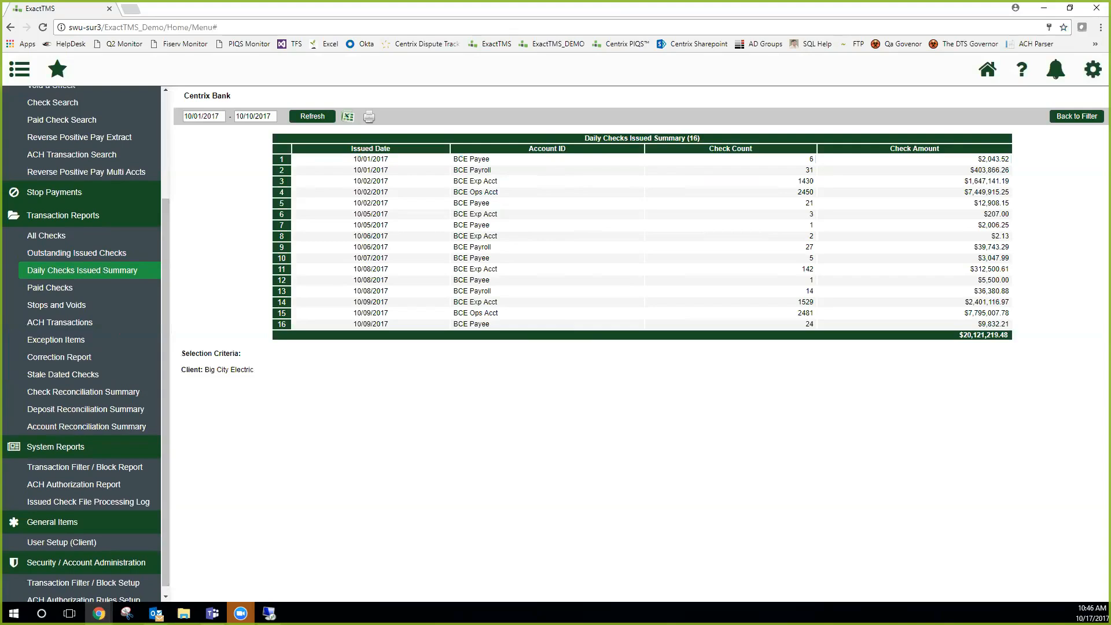